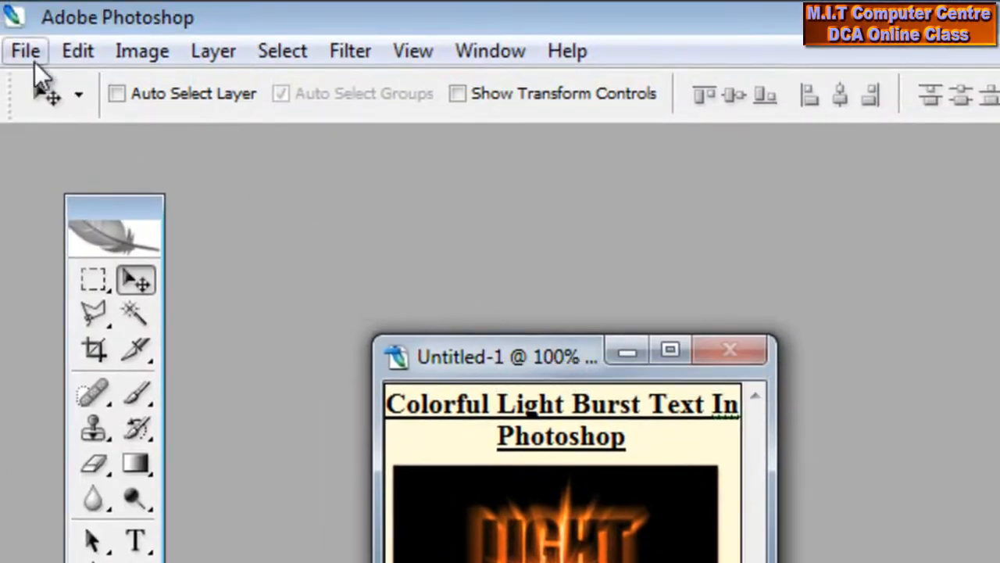
Create a new document from the 640 x 480 preset and move its window clear of the reference image
left_click(26, 51)
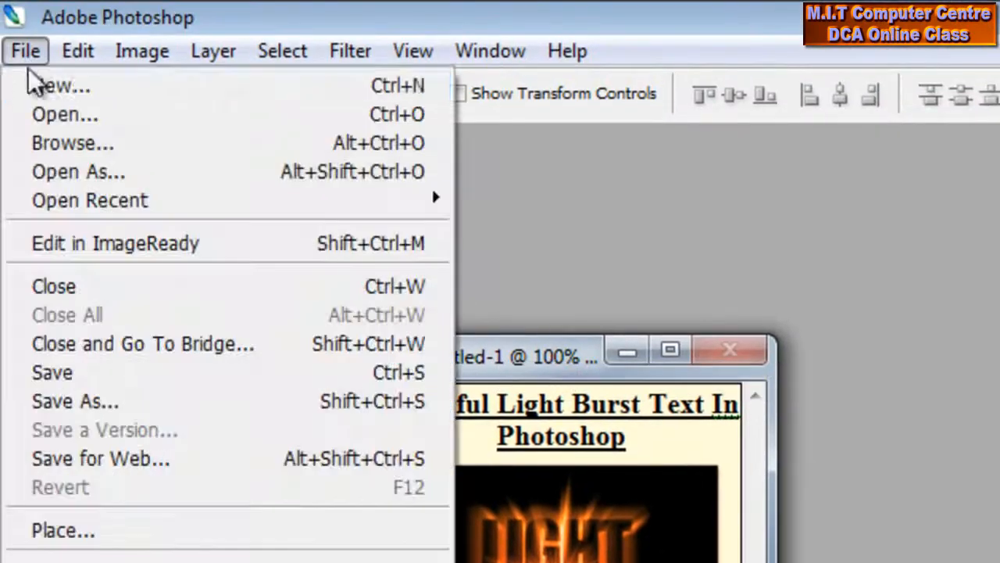
left_click(43, 85)
left_click(419, 138)
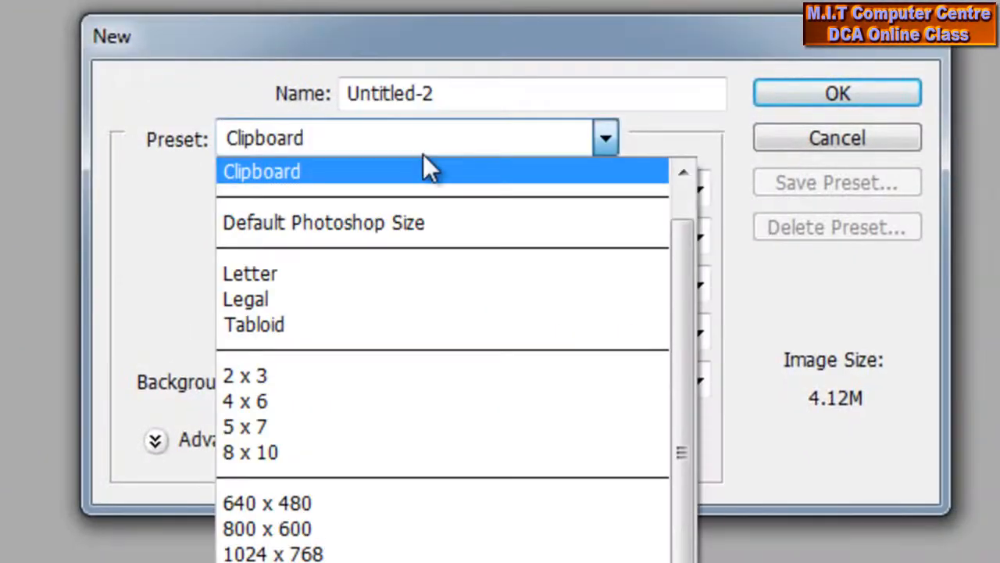
left_click(351, 512)
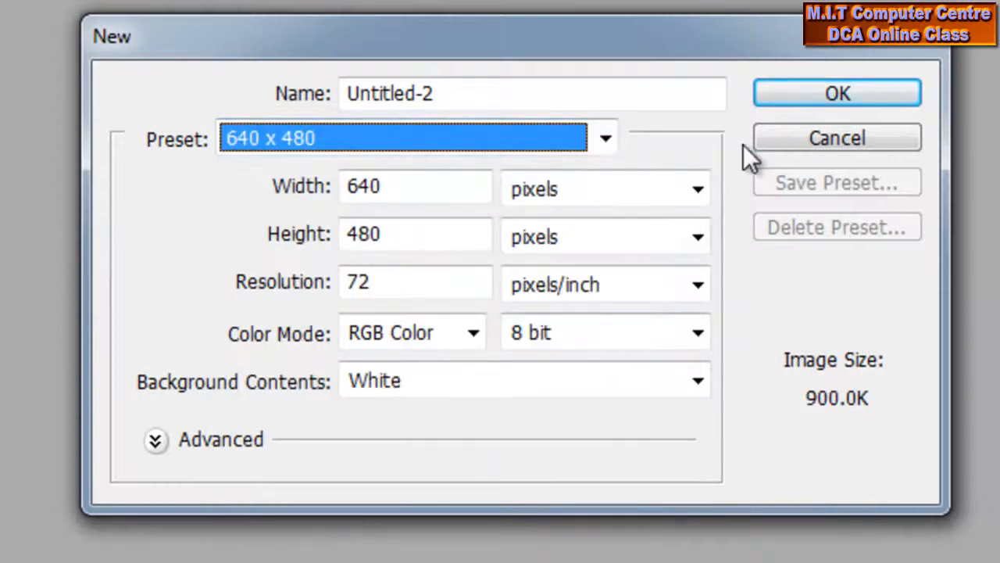
left_click(787, 98)
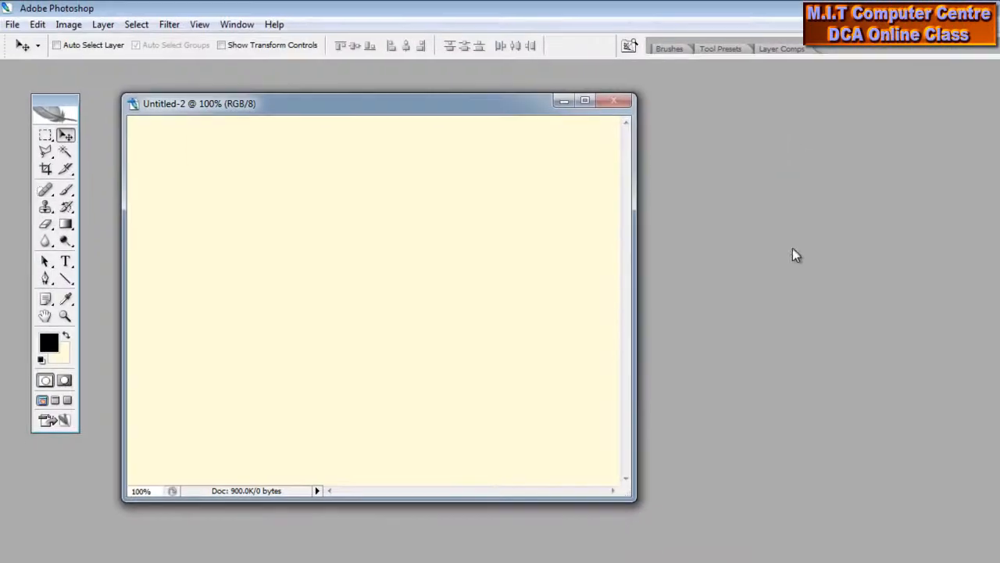
left_click_drag(371, 110, 558, 148)
Add the text "LIGHT BURST" on two lines in the new document, with BURST below LIGHT
left_click(68, 262)
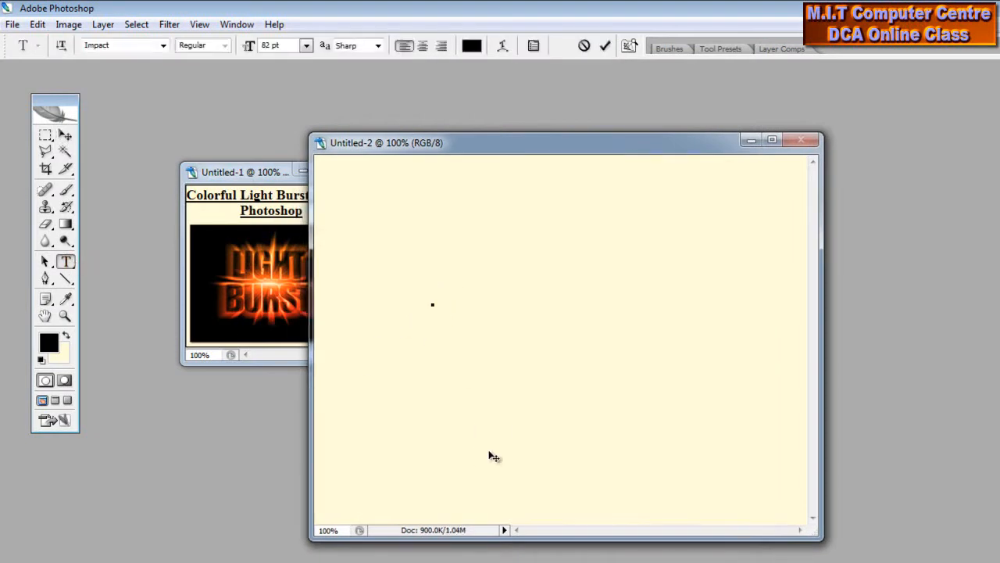
type("LIGHT")
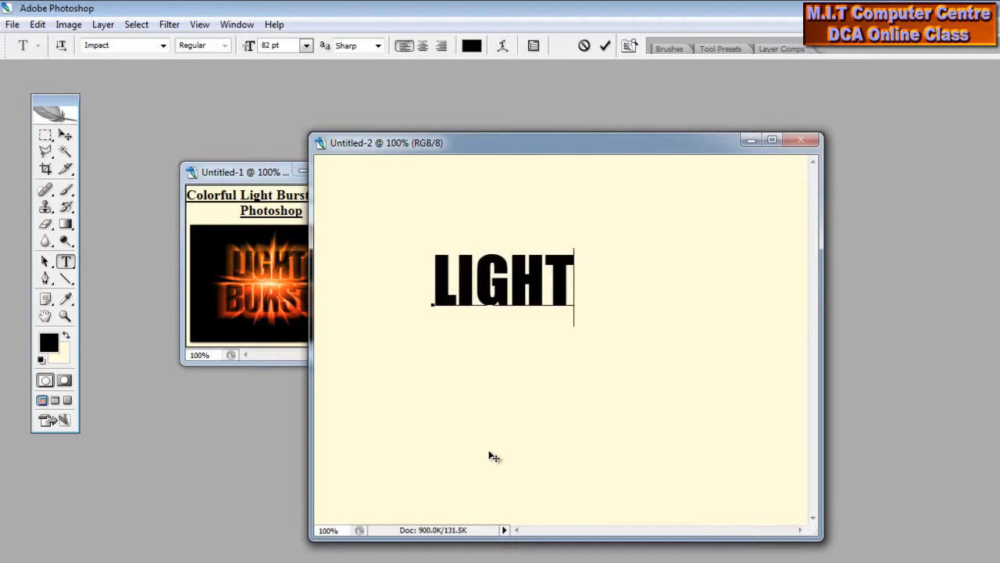
key("Return")
type("BUR")
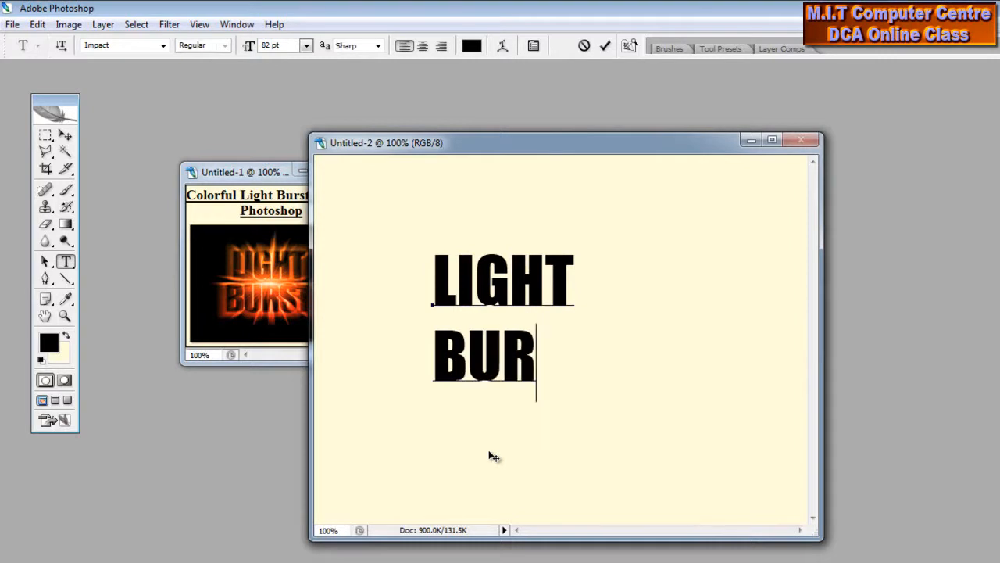
type("ST")
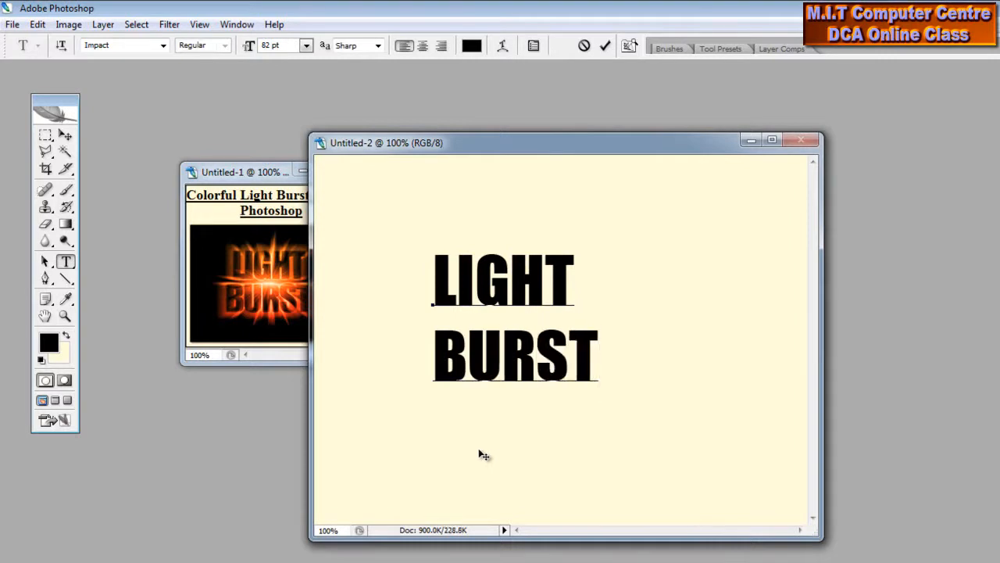
Centre-align both lines of the LIGHT BURST text and reposition the text near the middle of the canvas
left_click_drag(600, 360, 418, 277)
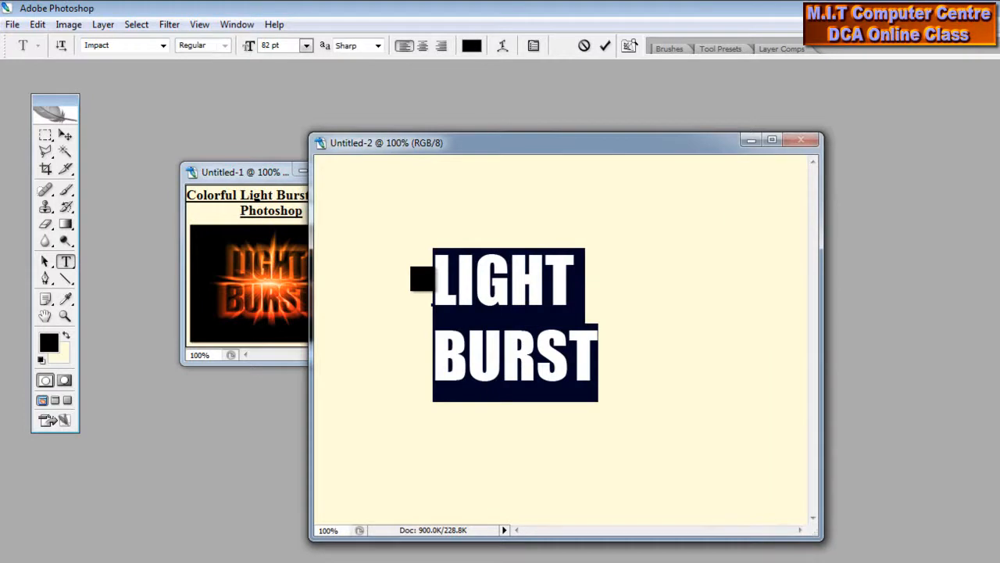
left_click(425, 48)
left_click_drag(530, 436, 640, 452)
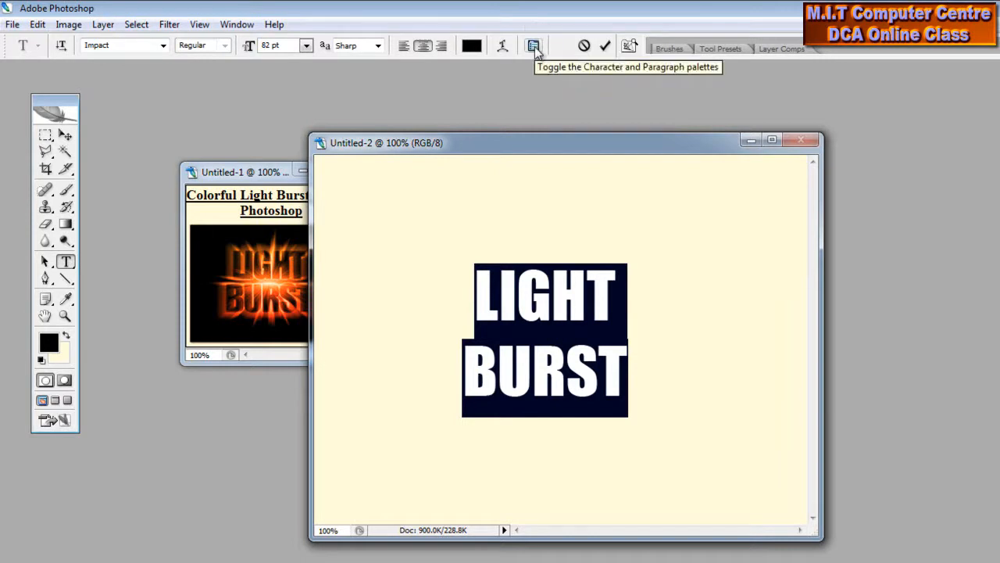
Set the leading of the selected LIGHT BURST text to 80 pt in the character settings
left_click(533, 47)
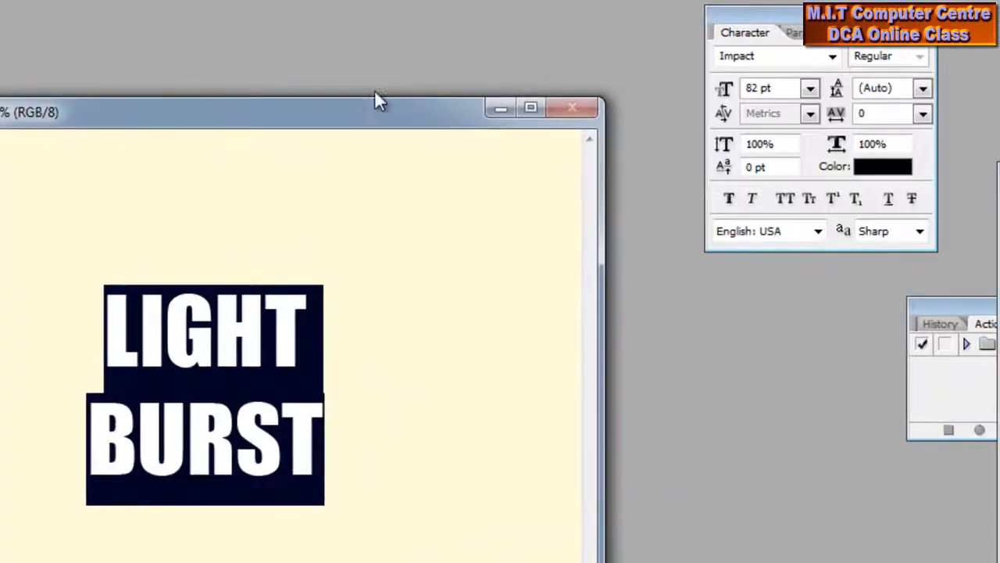
left_click_drag(863, 22, 810, 67)
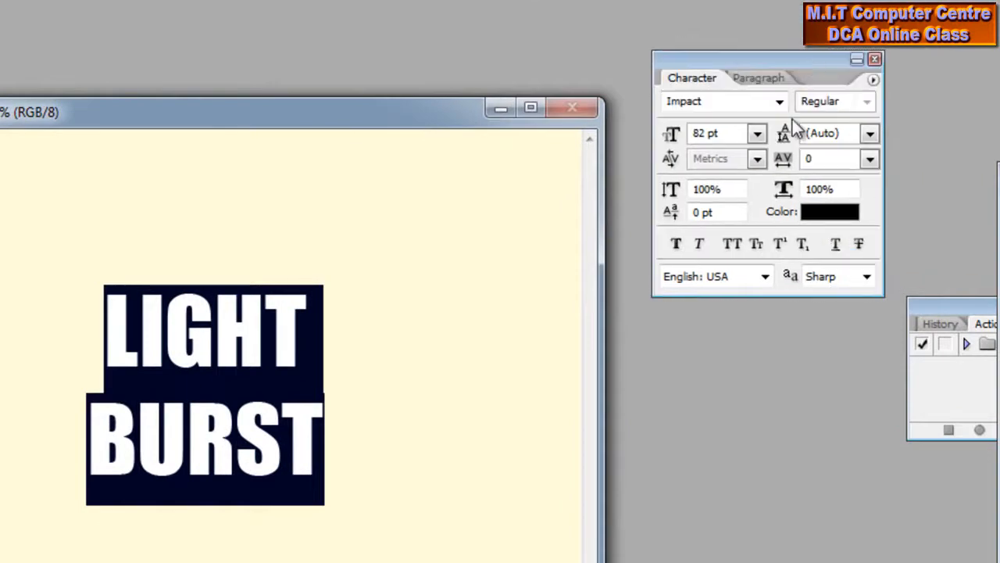
left_click(870, 133)
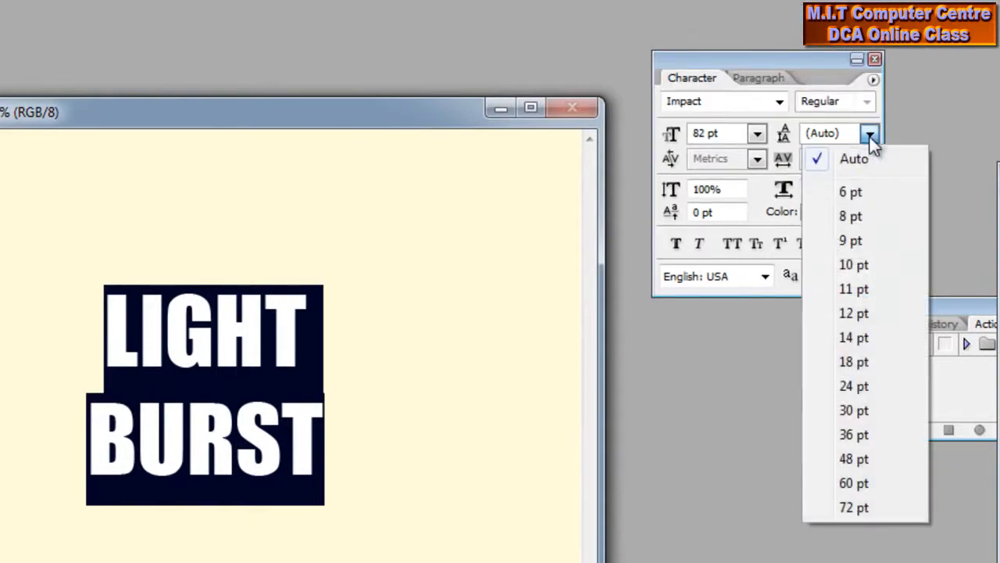
left_click(860, 482)
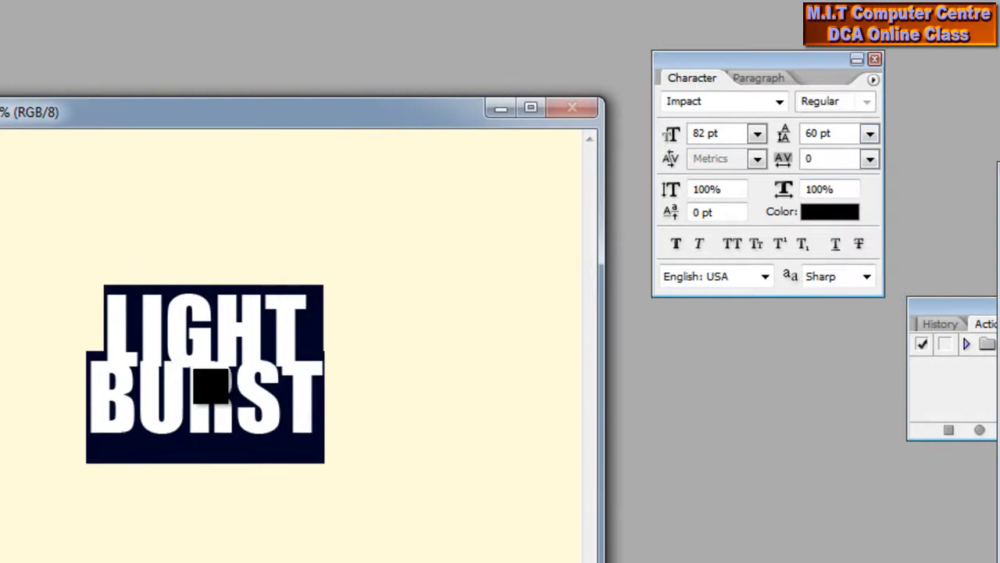
double_click(813, 134)
type("80")
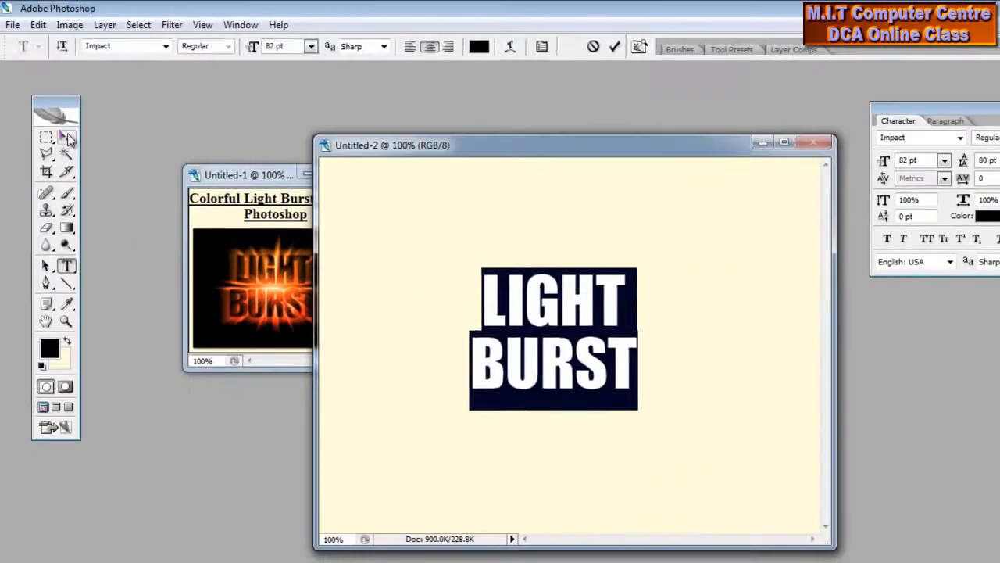
Reposition the LIGHT BURST text and scale it up proportionally to about 152% with Free Transform
left_click(67, 137)
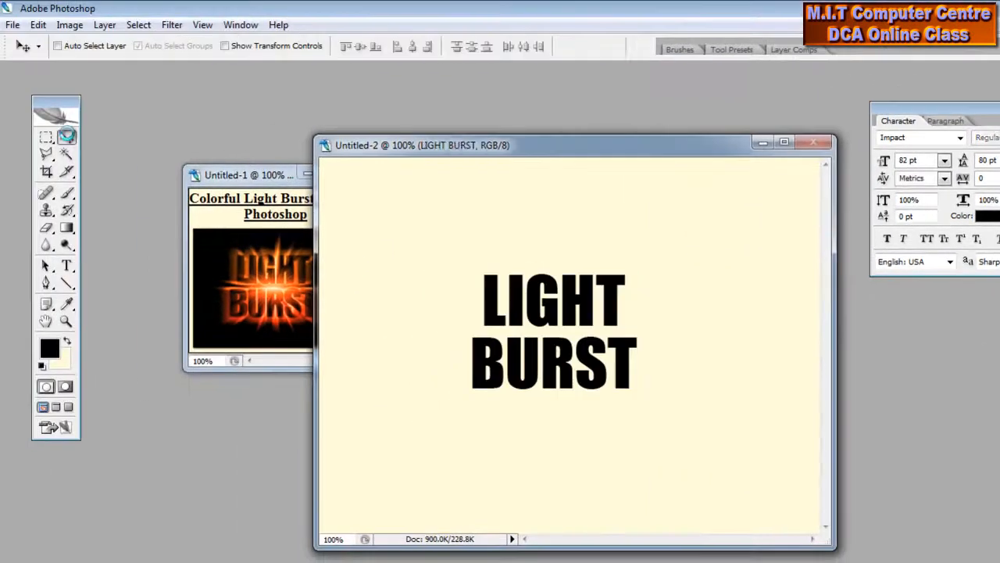
left_click_drag(549, 347, 524, 327)
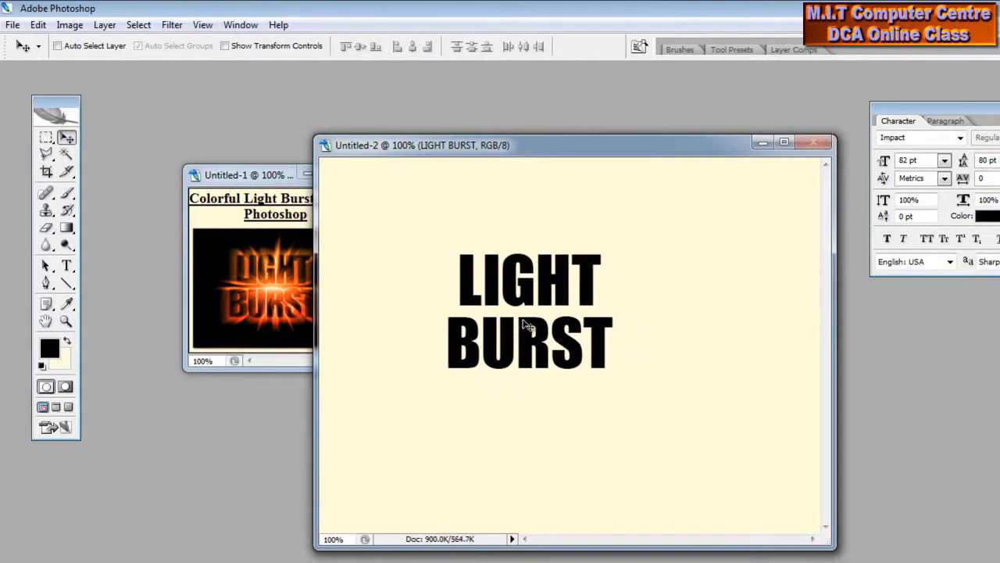
key("ctrl+t")
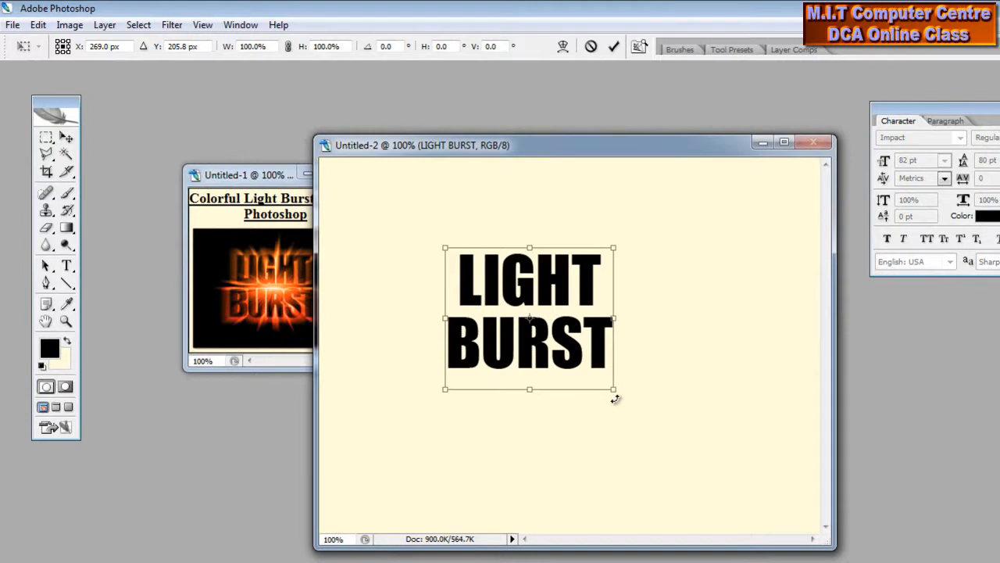
left_click_drag(614, 389, 697, 469)
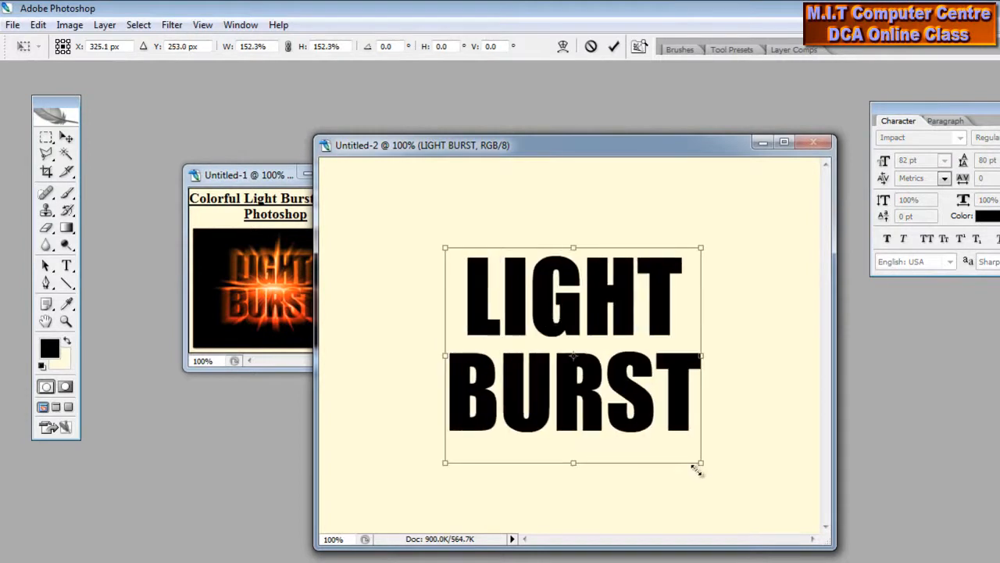
key("Return")
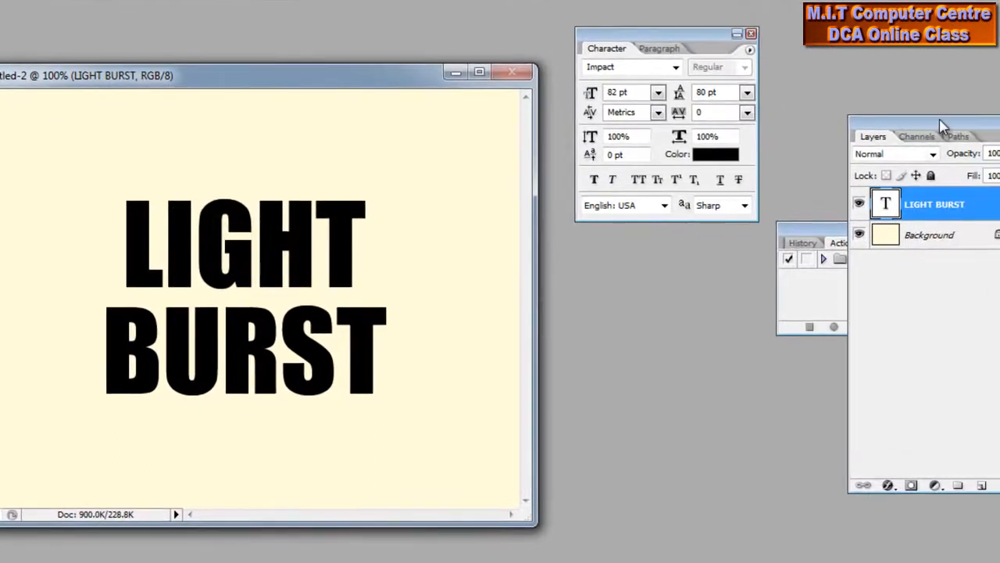
Rasterize the LIGHT BURST type layer
left_click_drag(942, 125, 886, 122)
right_click(891, 206)
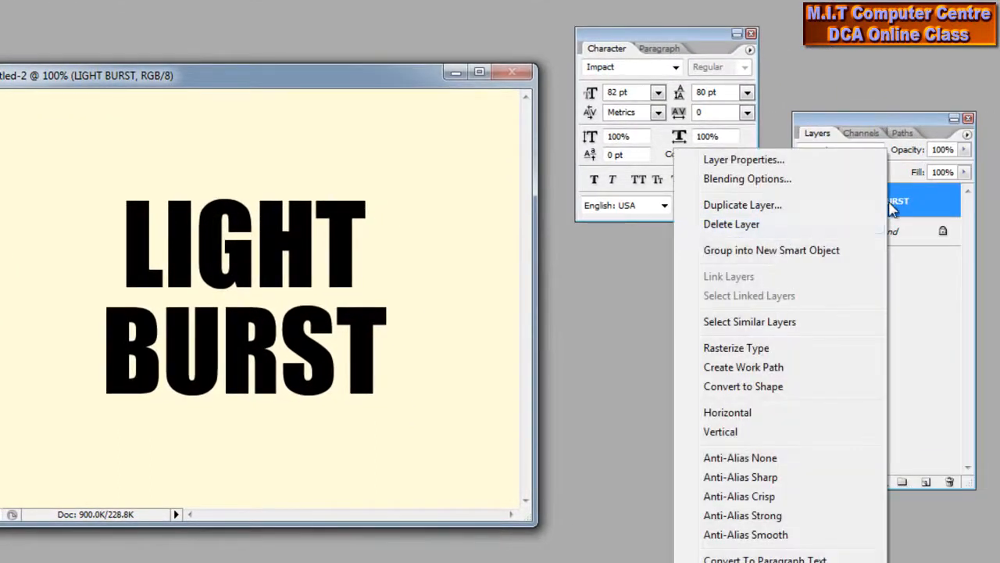
left_click(771, 347)
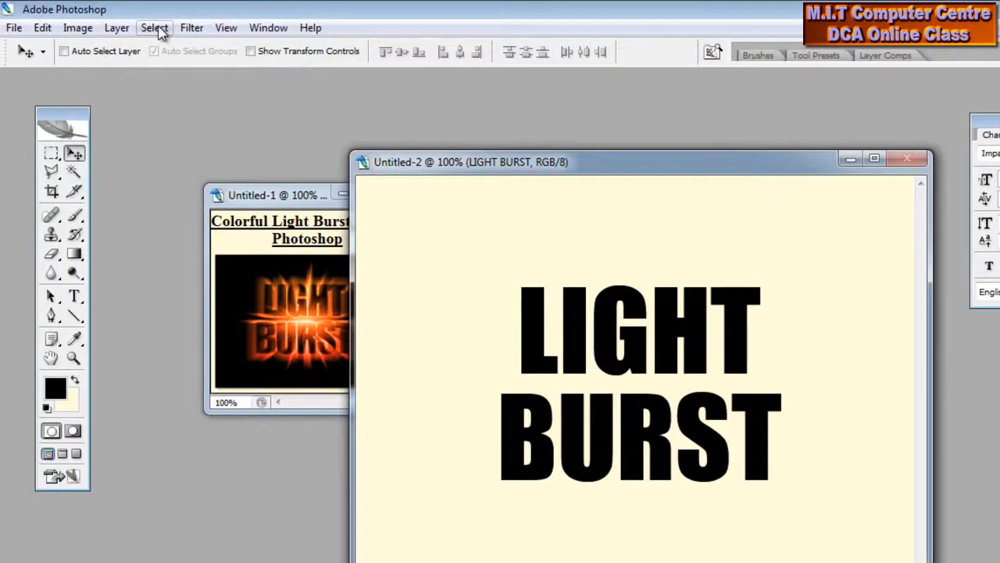
Load the LIGHT BURST layer's outline as a selection
left_click(154, 27)
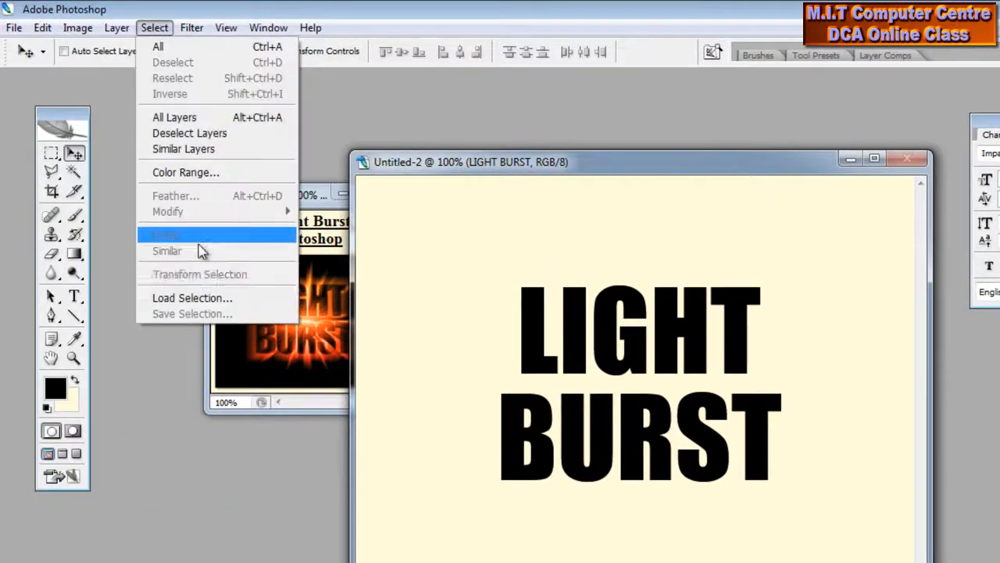
left_click(201, 298)
left_click(833, 219)
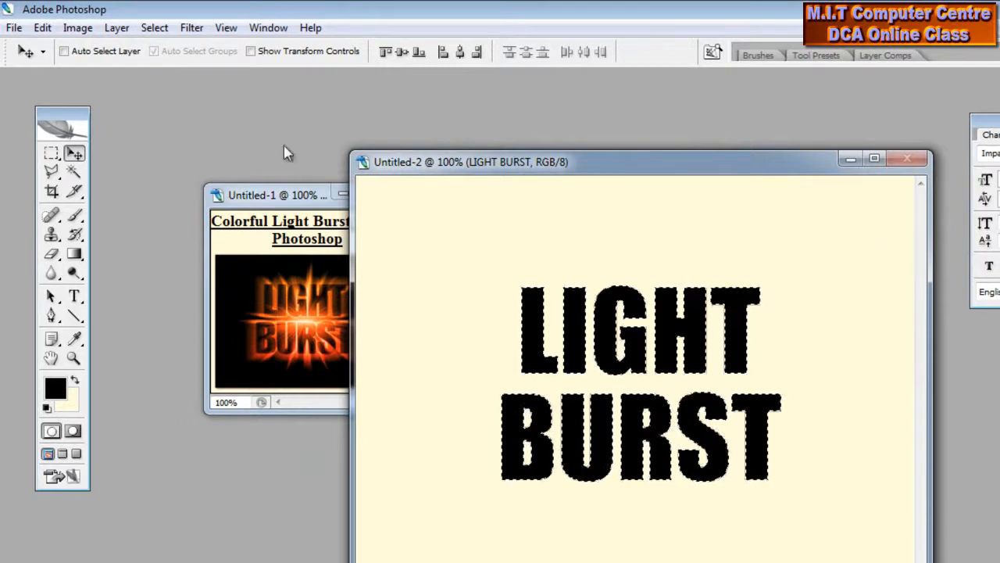
Save the letter-shaped selection as a new channel in Untitled-2 and deselect it
left_click(155, 27)
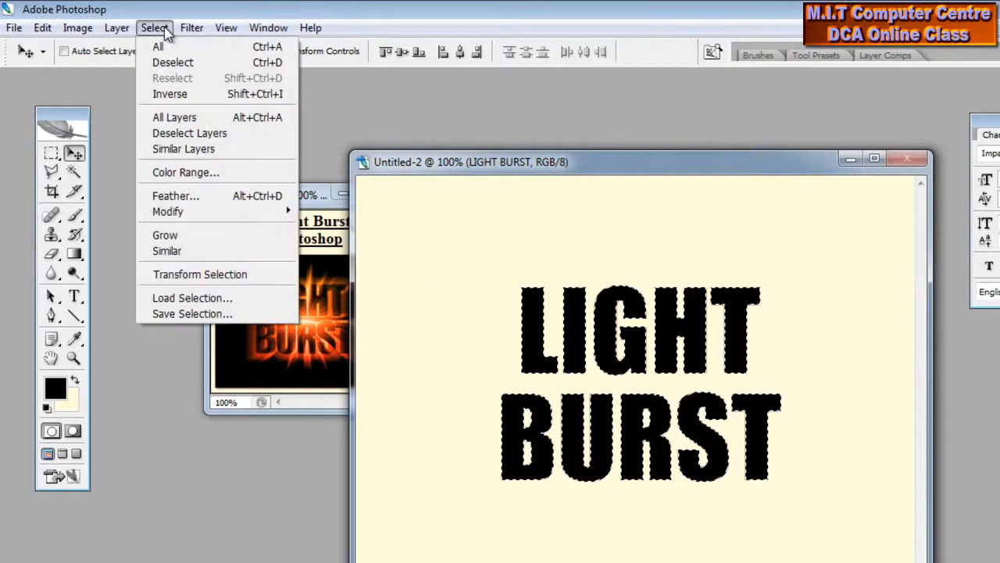
left_click(196, 314)
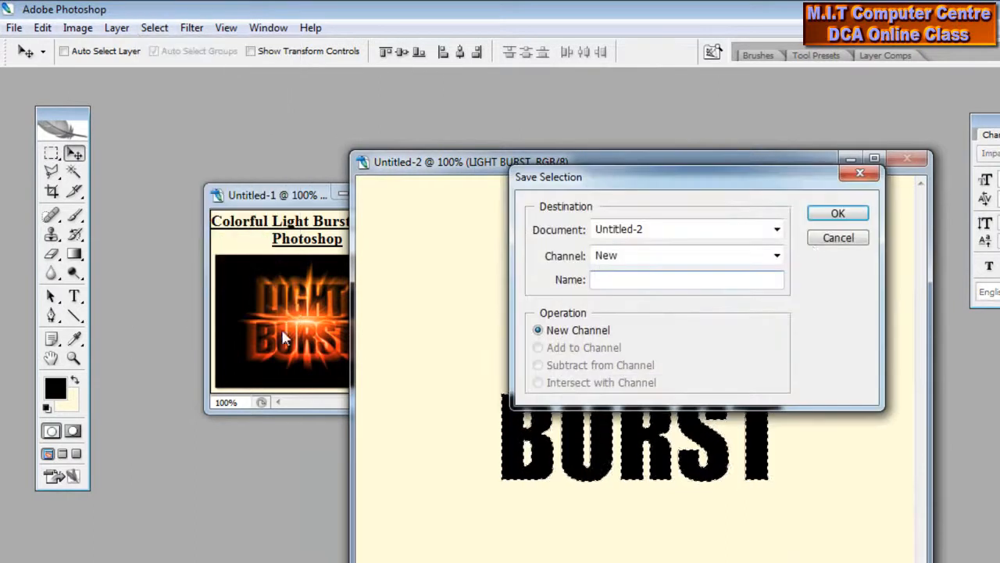
left_click(837, 214)
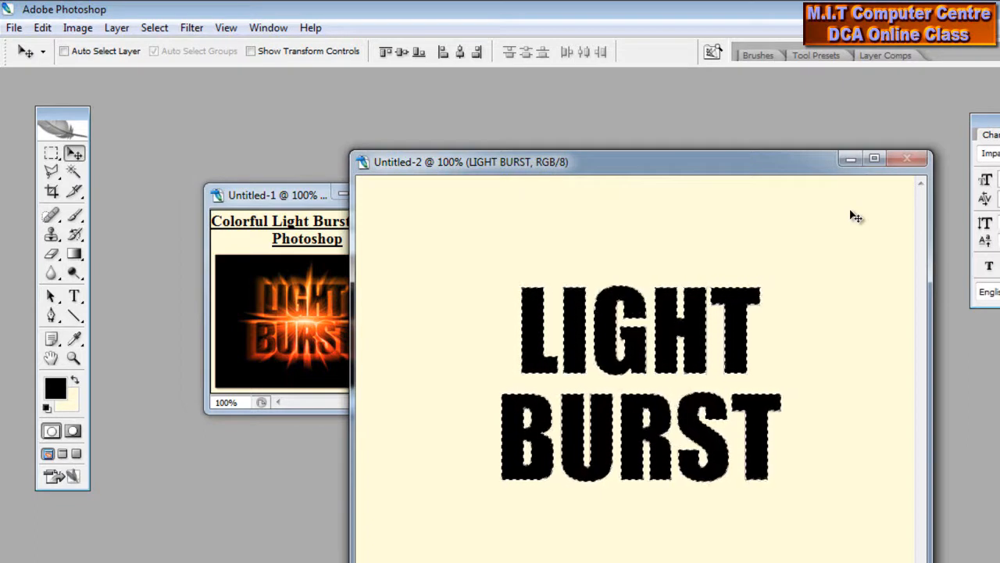
left_click(157, 30)
left_click(174, 61)
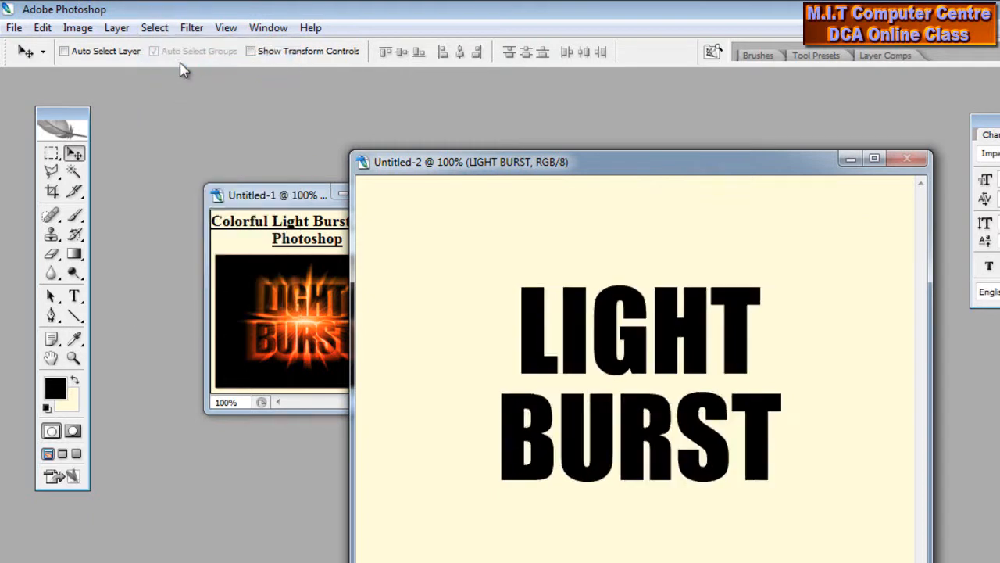
Fill the LIGHT BURST layer with white using the Multiply blending mode at 100% opacity
left_click(43, 28)
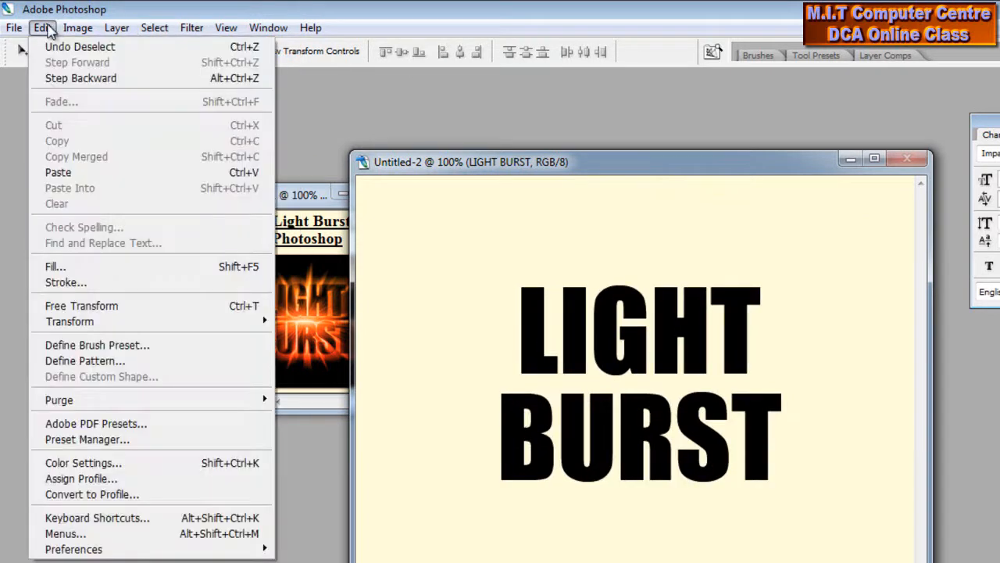
left_click(160, 272)
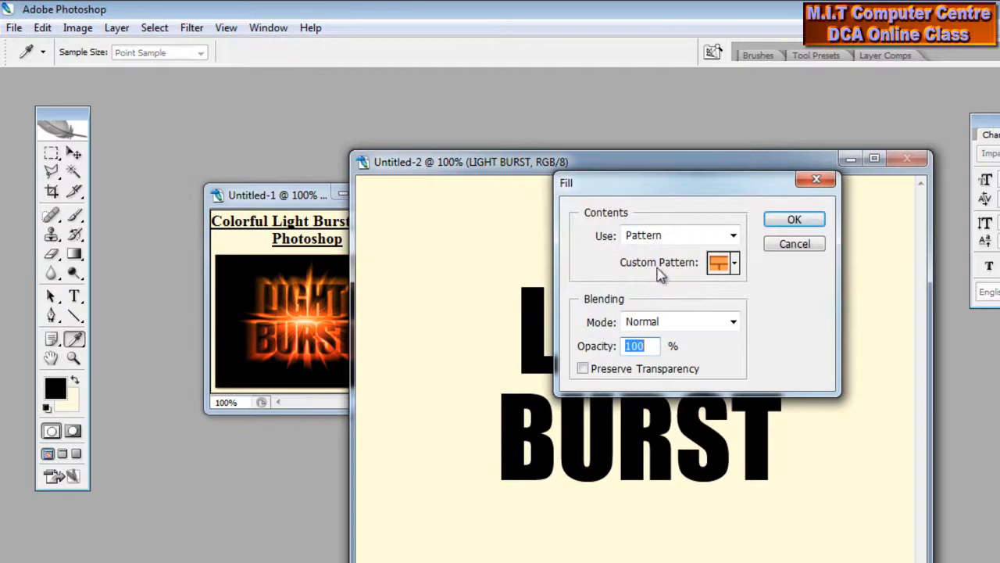
left_click_drag(672, 180, 320, 114)
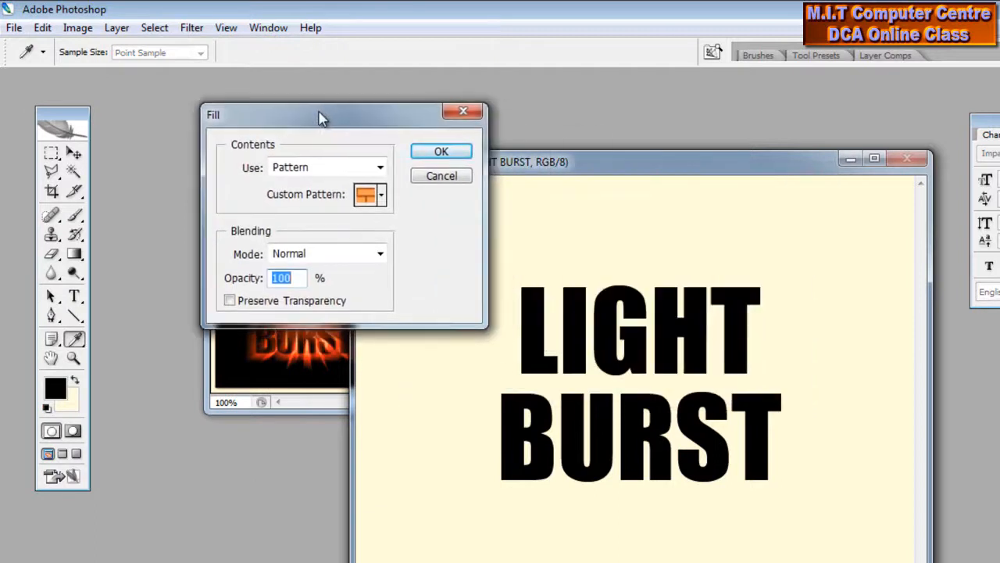
left_click(313, 175)
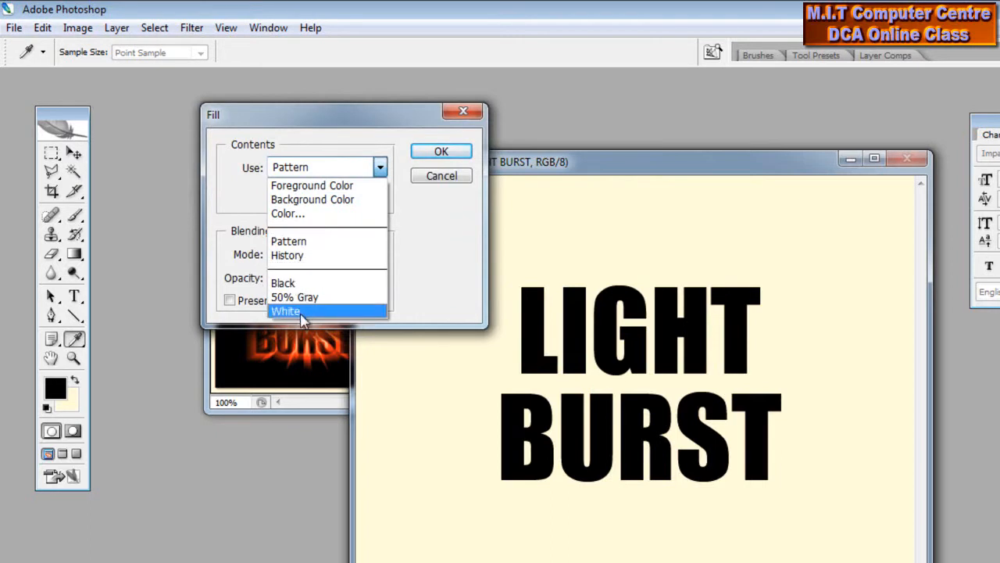
left_click(302, 311)
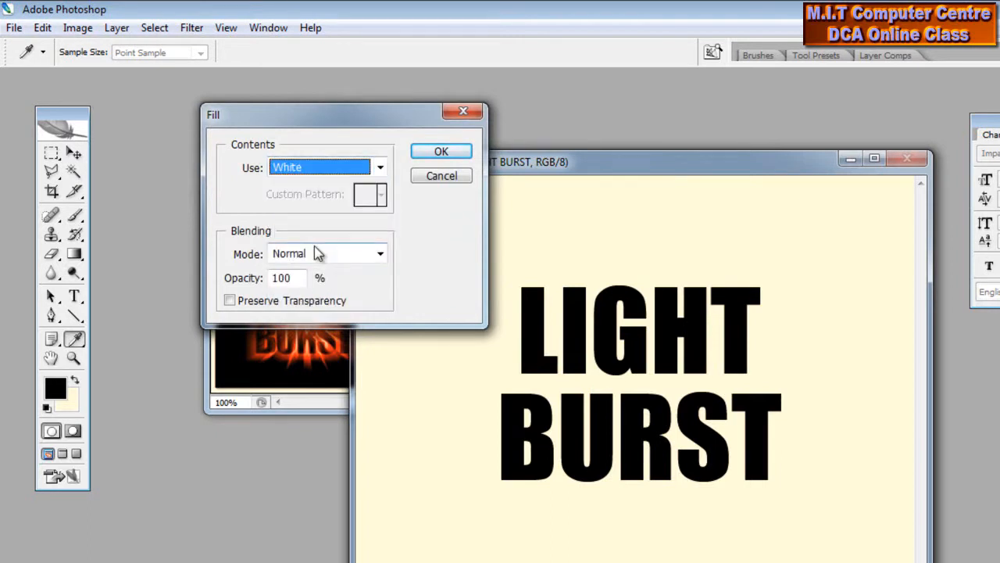
left_click(310, 255)
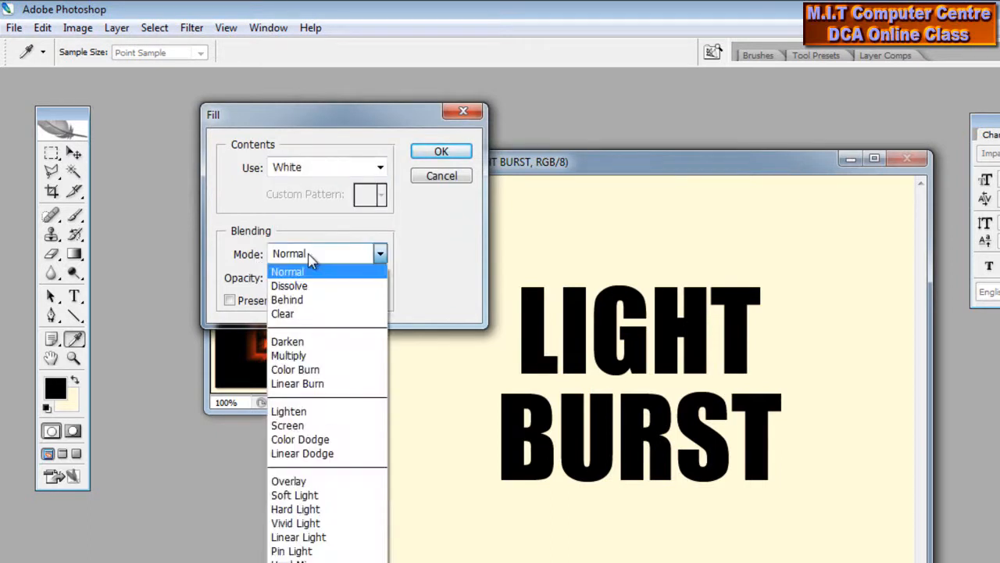
left_click(313, 356)
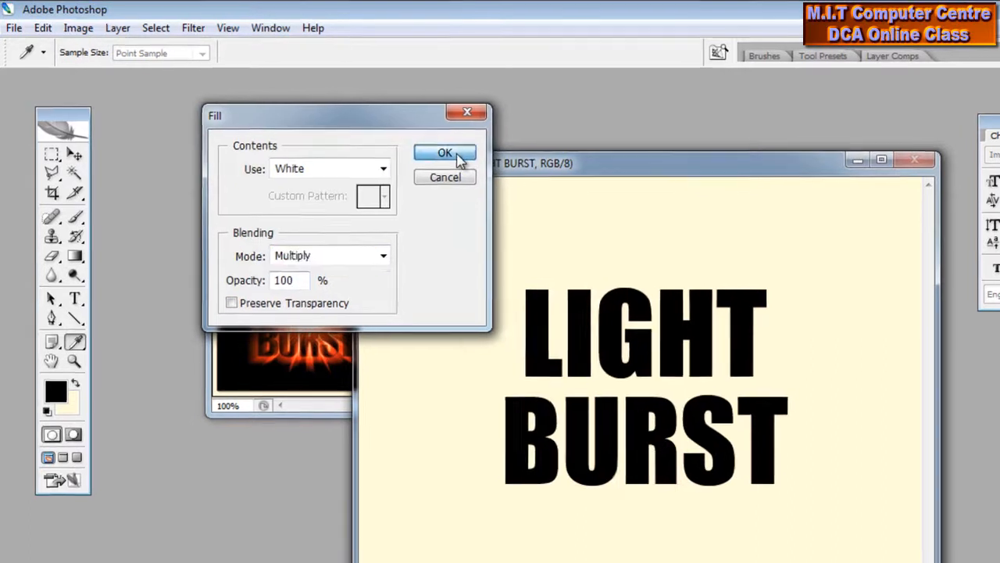
left_click(441, 152)
key("v")
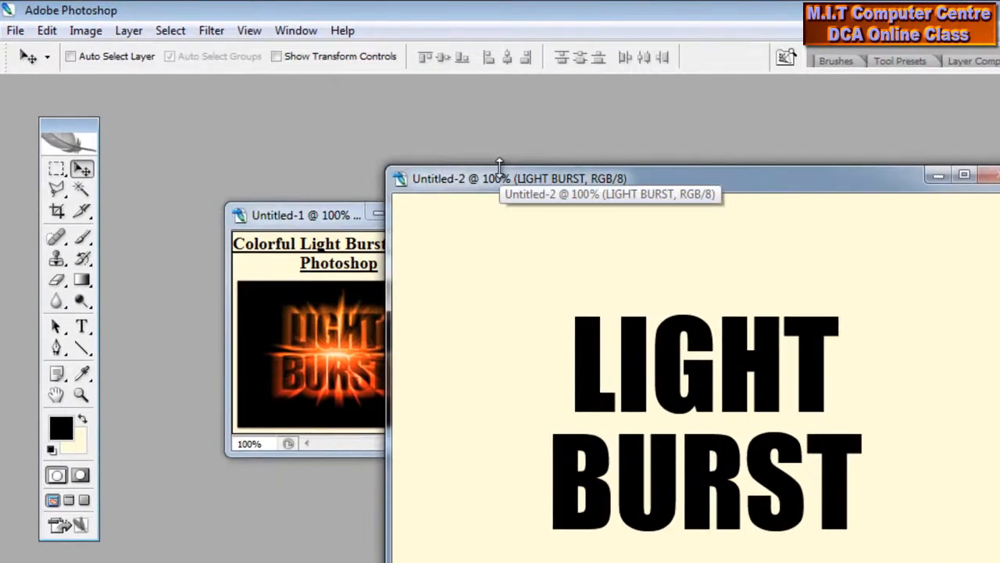
Apply a Gaussian Blur with a 4-pixel radius to the LIGHT BURST layer
left_click(211, 30)
mouse_move(270, 189)
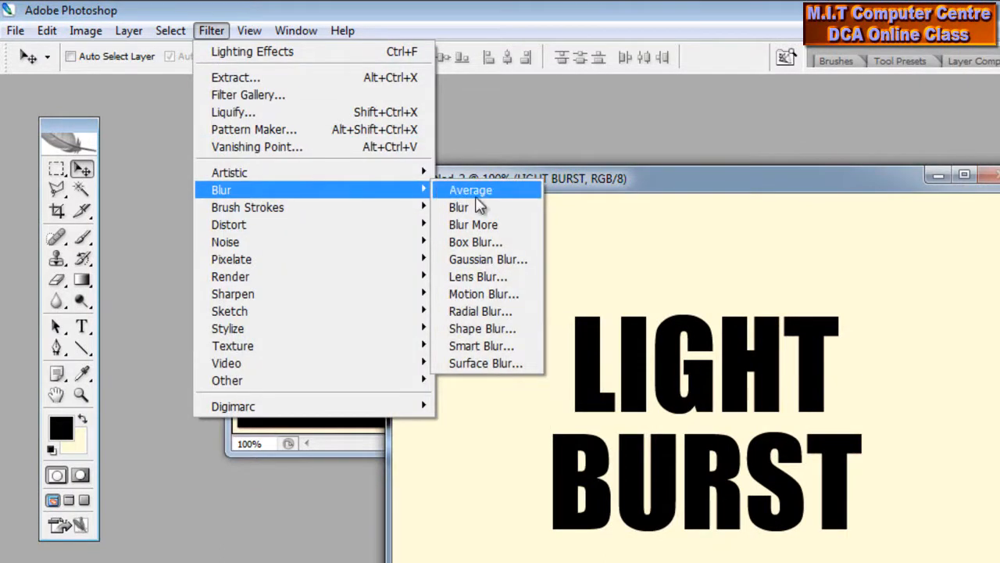
left_click(488, 259)
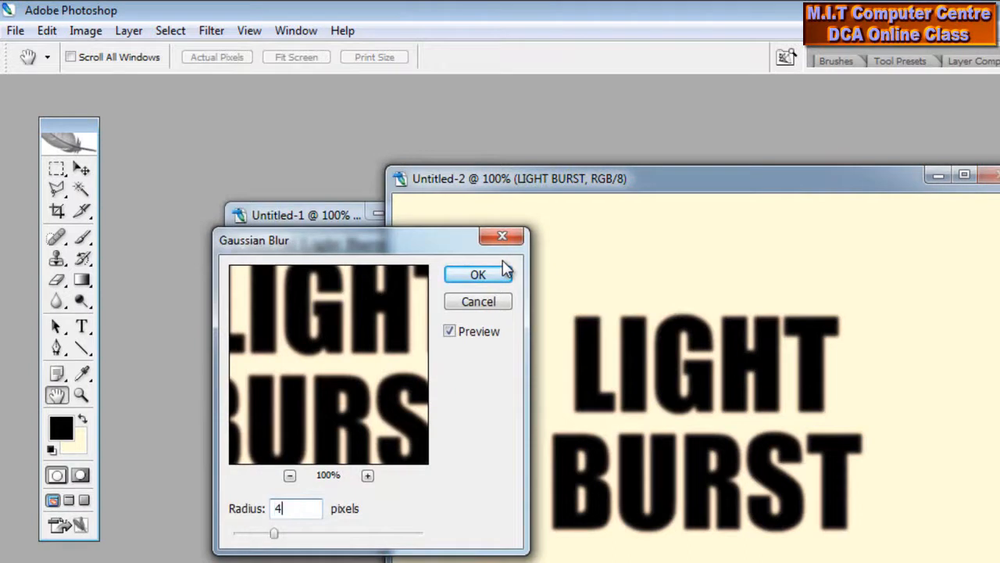
type("4")
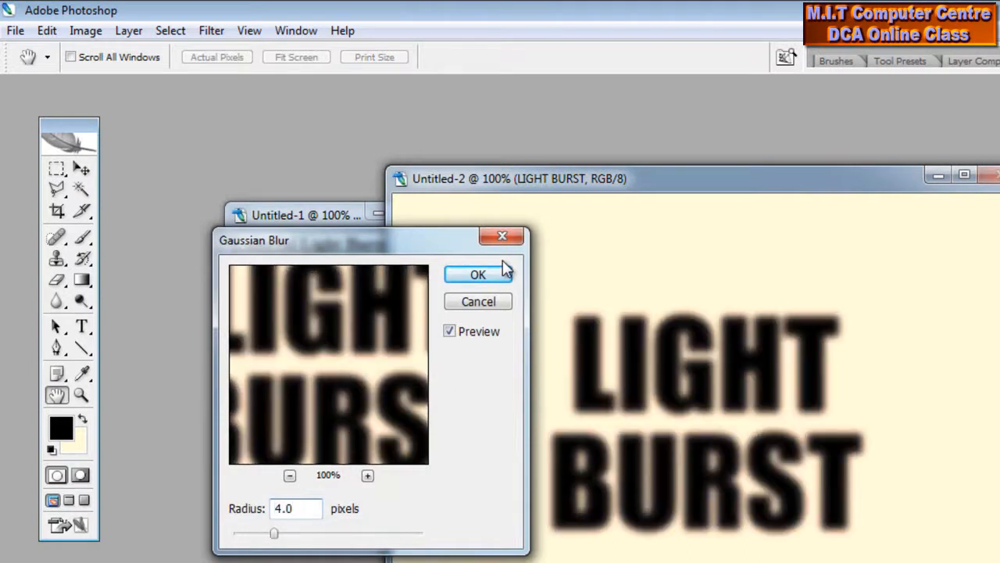
left_click(494, 283)
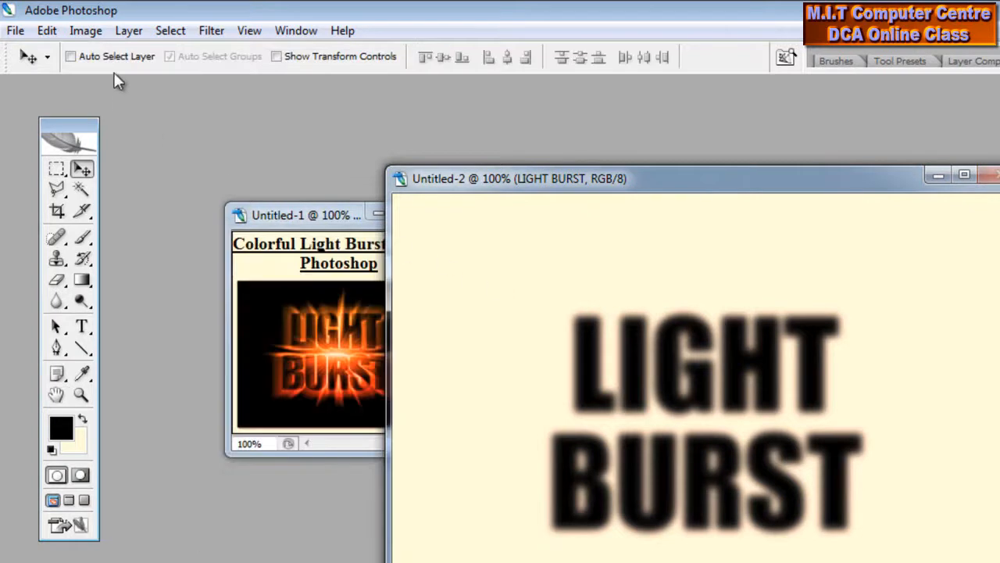
Apply the Solarize filter to the blurred LIGHT BURST layer
left_click(211, 31)
mouse_move(331, 328)
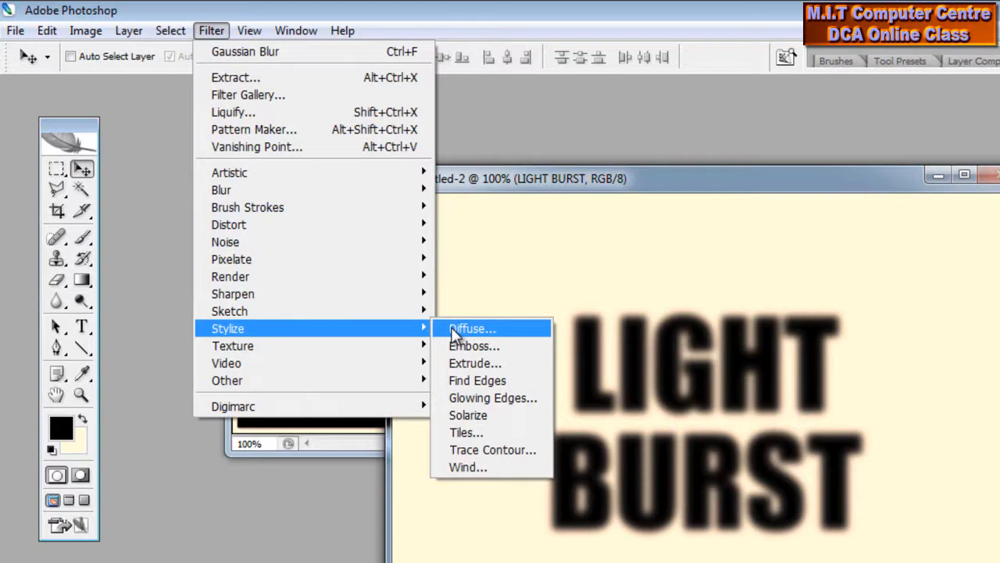
left_click(469, 415)
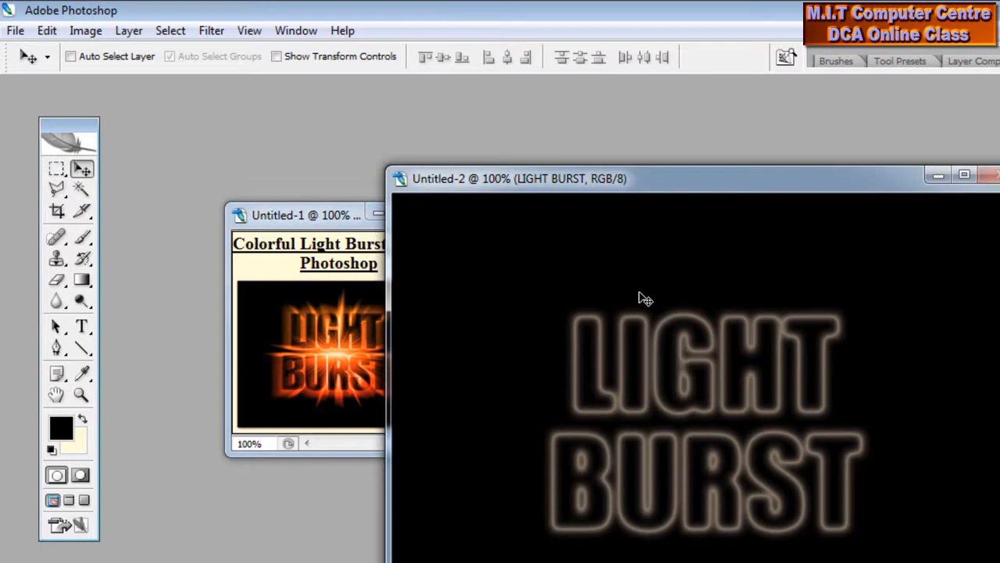
Brighten the glowing letter outlines with Levels by setting the white input level to 128
left_click(82, 31)
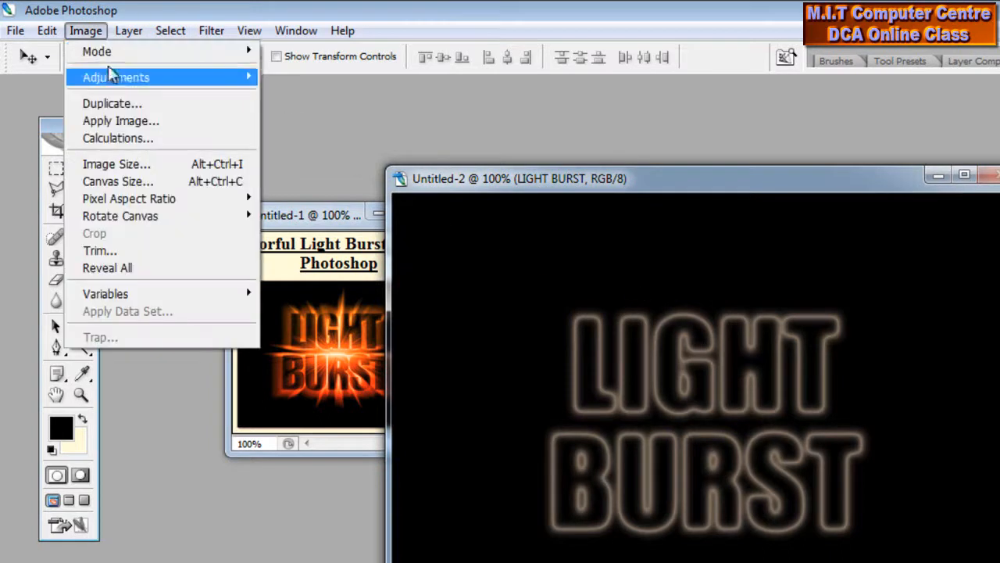
mouse_move(115, 78)
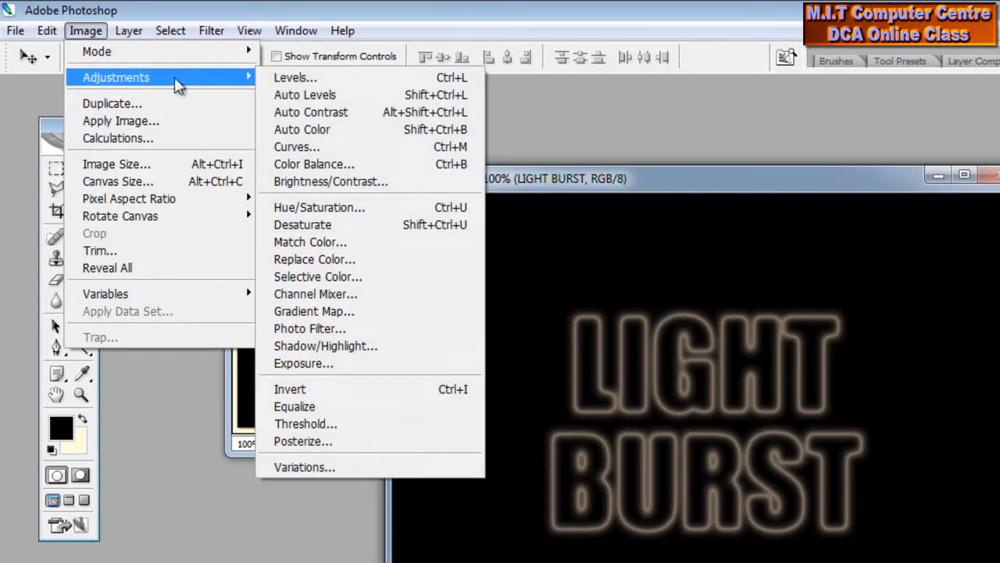
left_click(307, 79)
left_click_drag(750, 200, 562, 111)
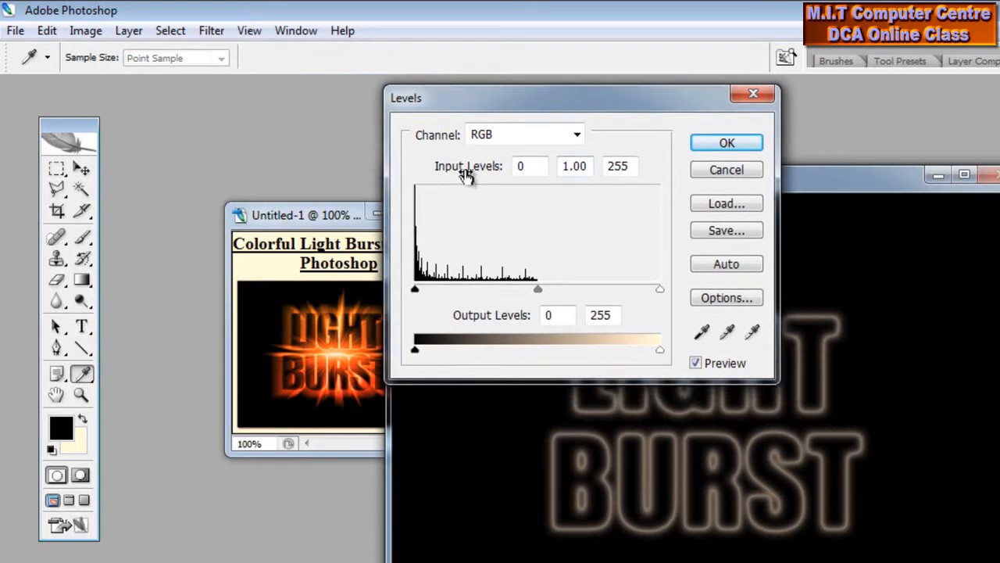
double_click(635, 166)
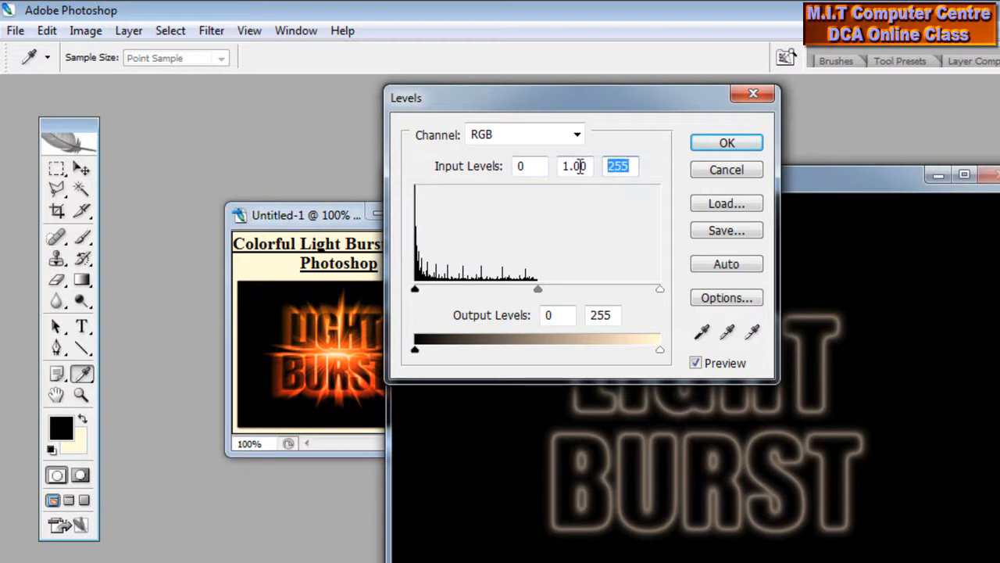
type("128")
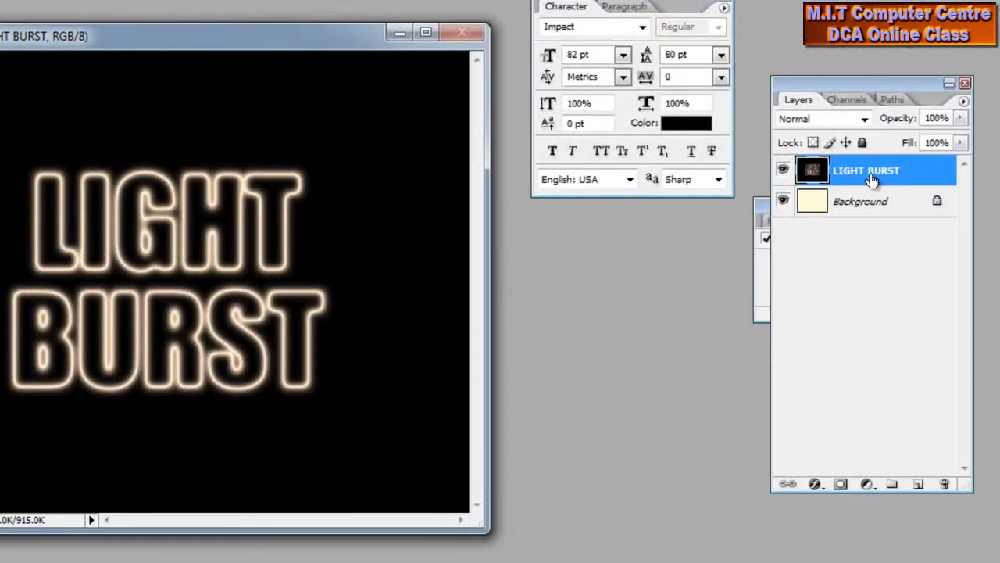
Duplicate the LIGHT BURST layer as LIGHT BURST copy
right_click(877, 174)
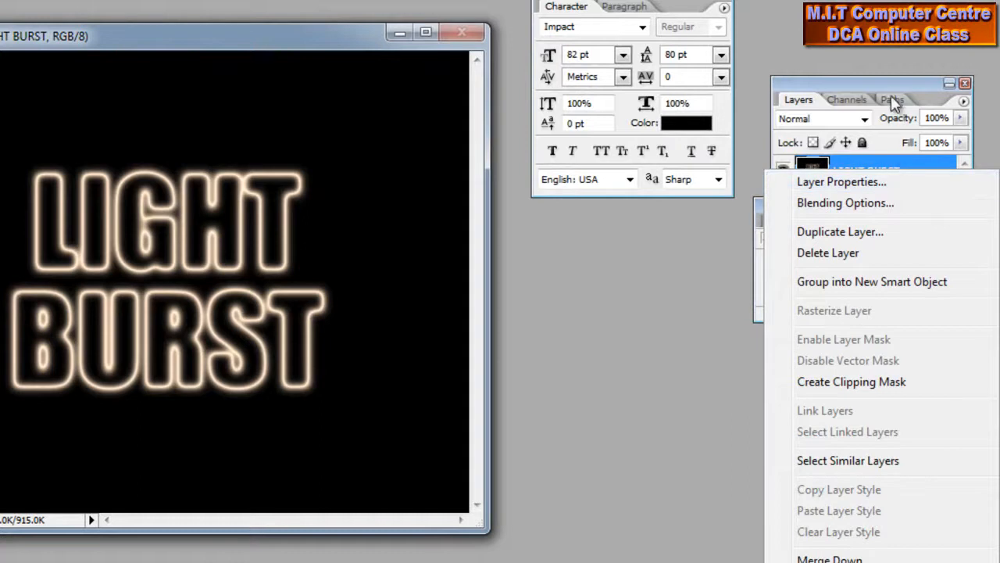
left_click(891, 80)
right_click(893, 179)
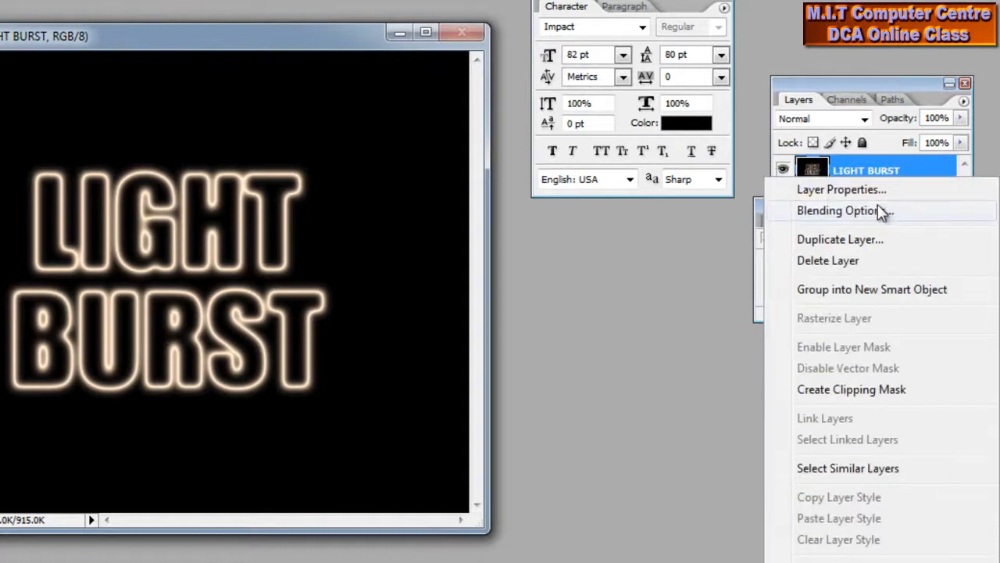
left_click(871, 237)
left_click(387, 121)
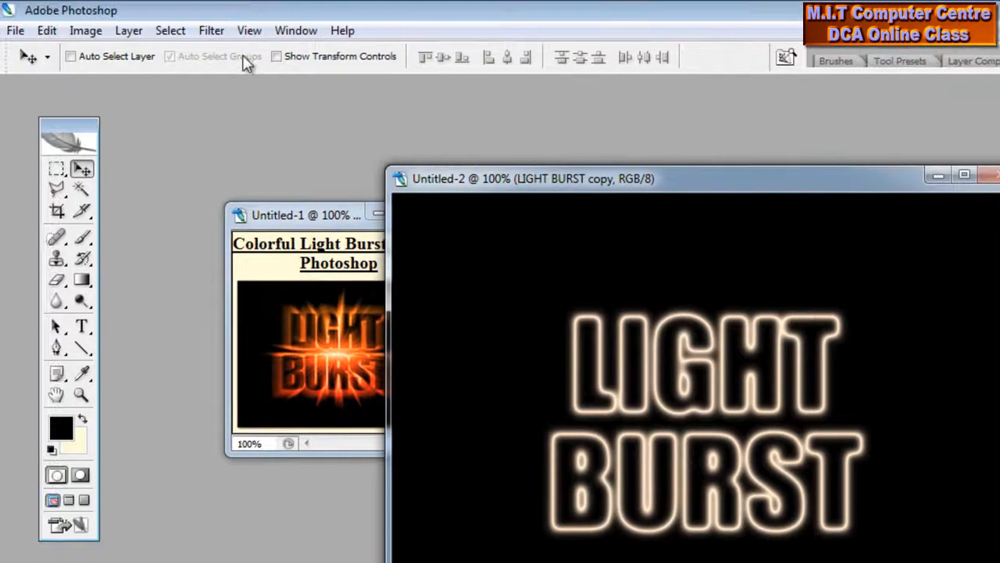
Apply the Polar Coordinates filter to the LIGHT BURST copy layer with the Polar to Rectangular option
left_click(209, 33)
mouse_move(291, 221)
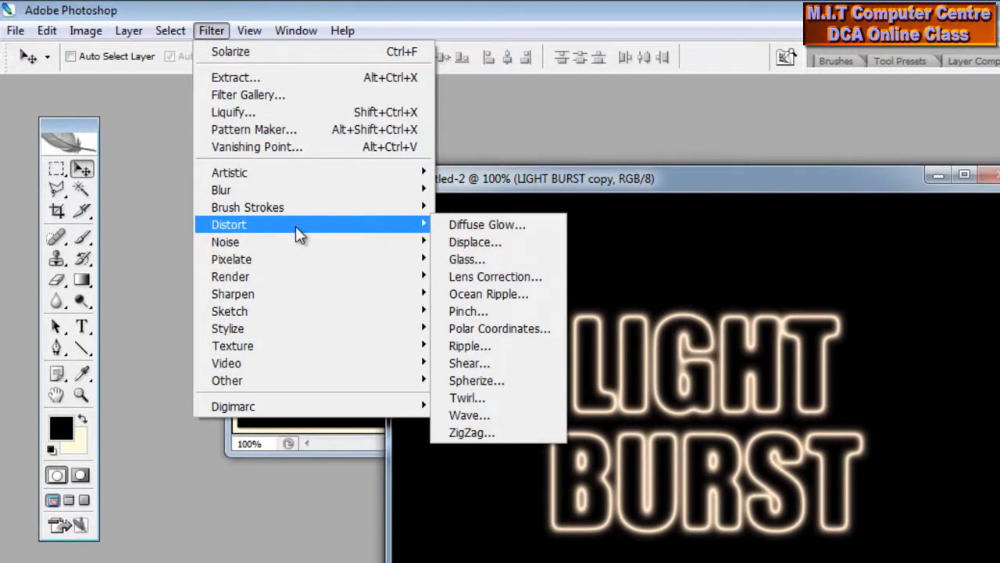
left_click(528, 329)
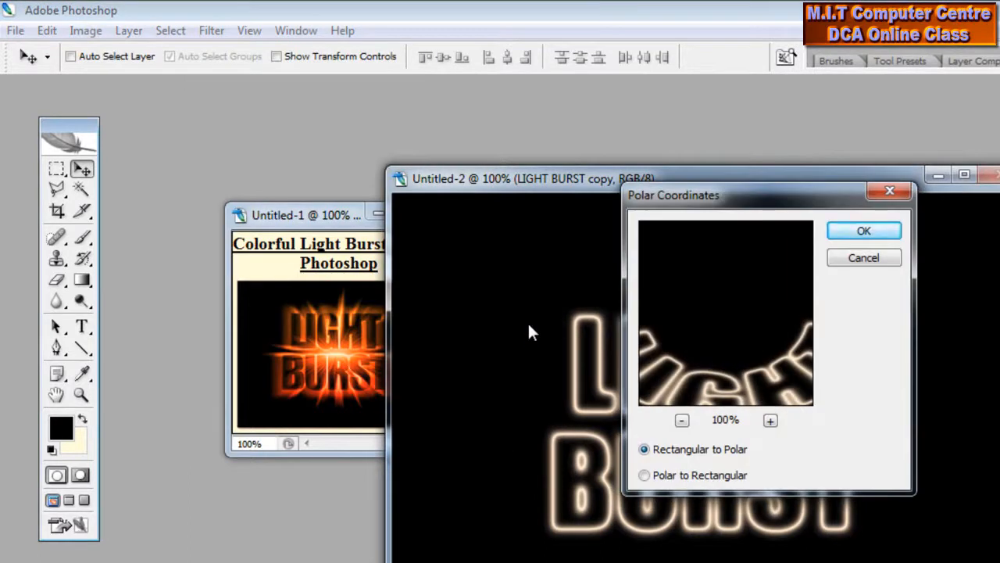
left_click(703, 477)
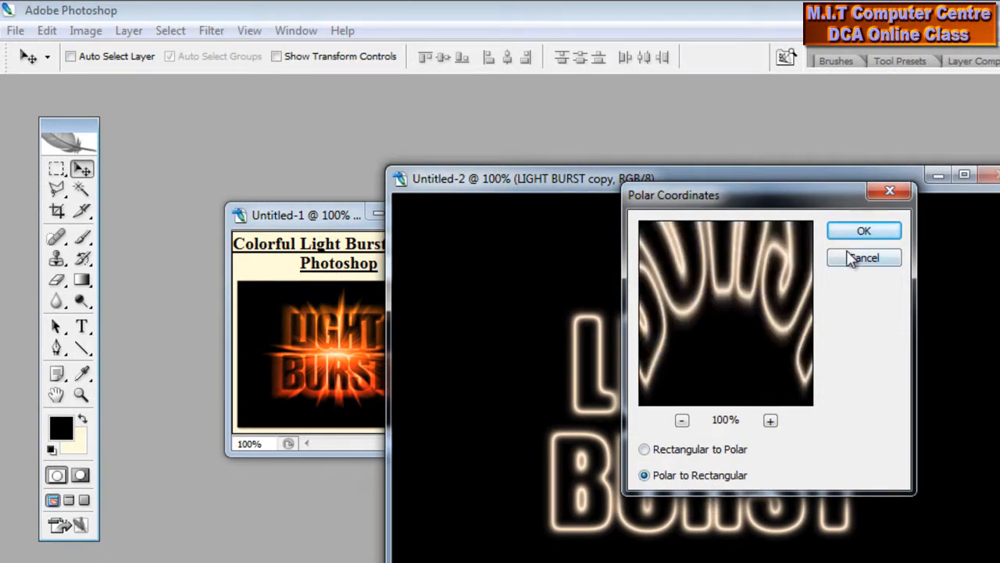
left_click(864, 233)
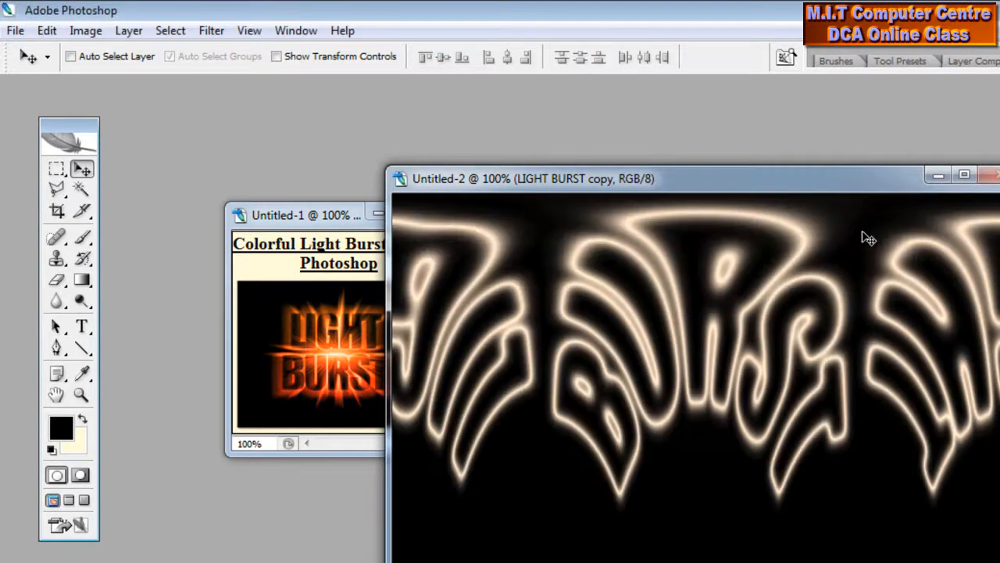
Rotate the canvas of Untitled-2 by 90° clockwise
left_click(86, 30)
mouse_move(188, 217)
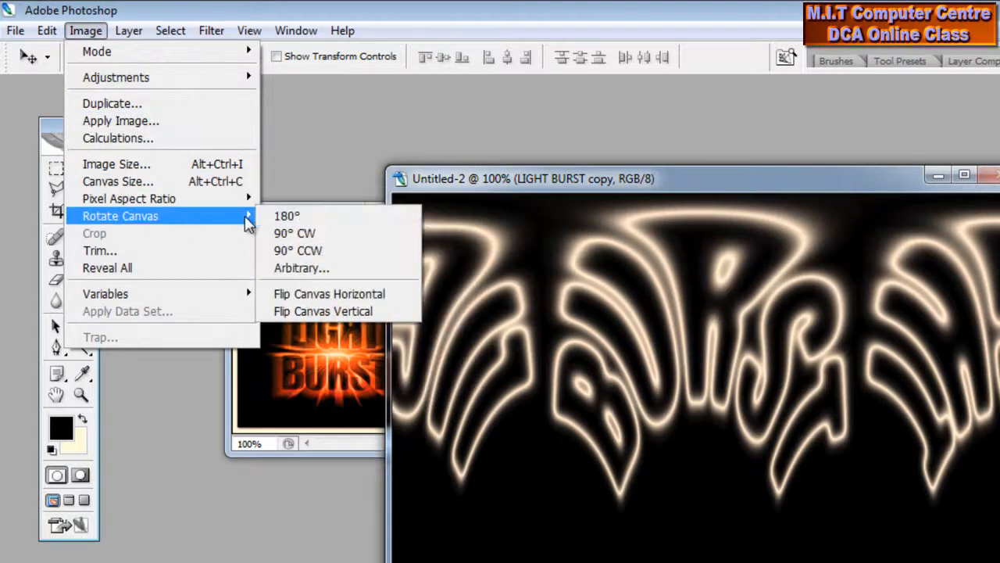
left_click(351, 241)
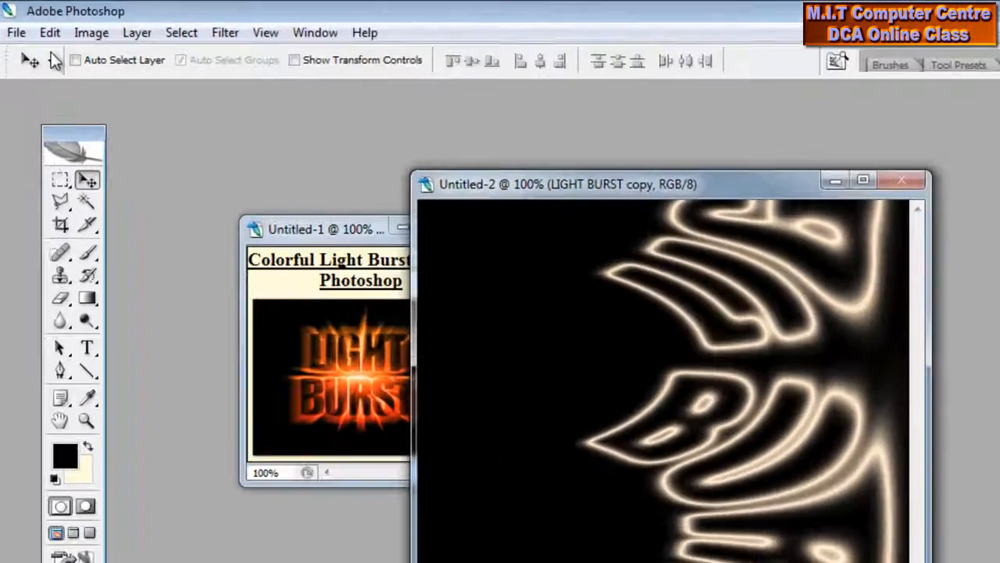
Invert the colors of the LIGHT BURST copy layer
left_click(58, 21)
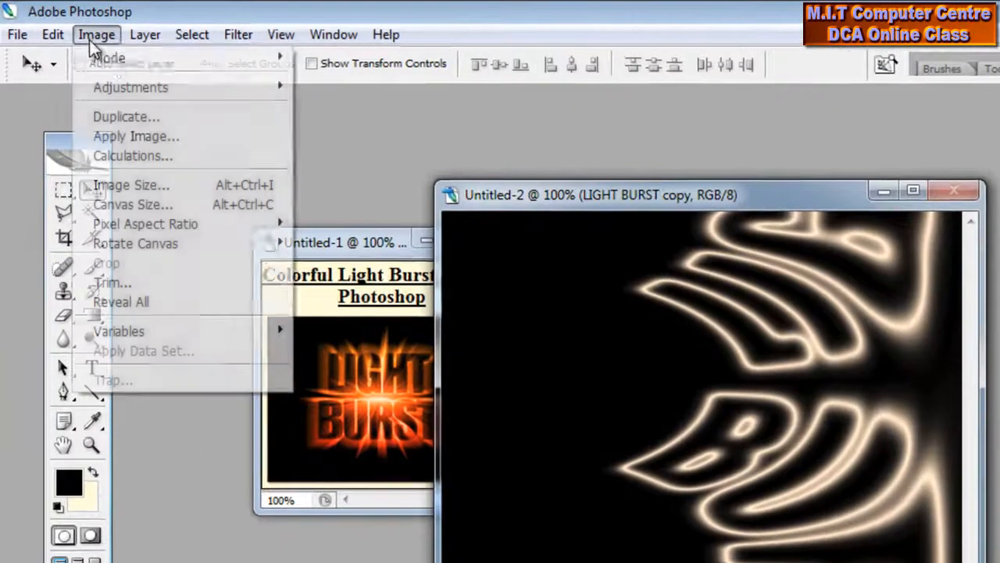
mouse_move(228, 87)
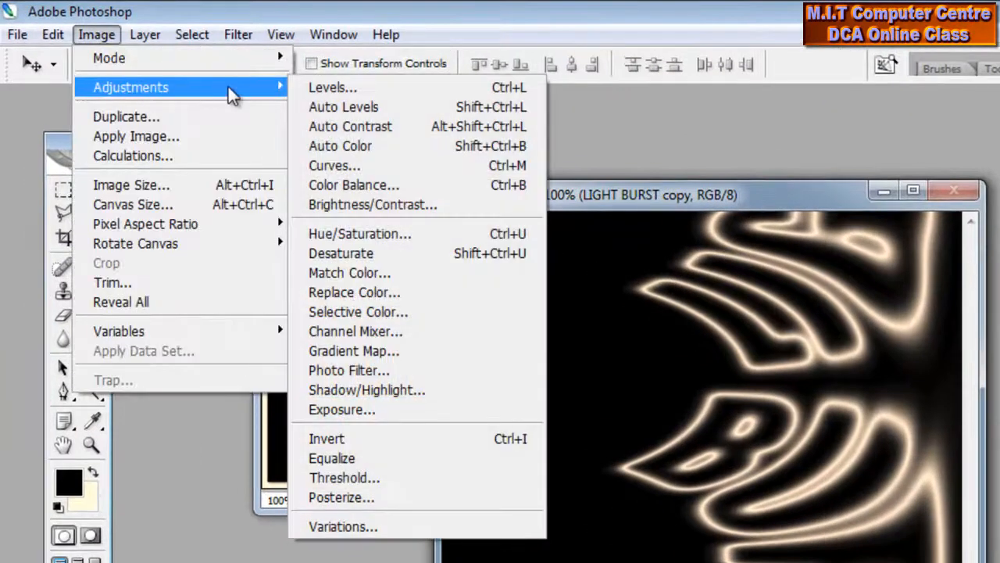
left_click(393, 436)
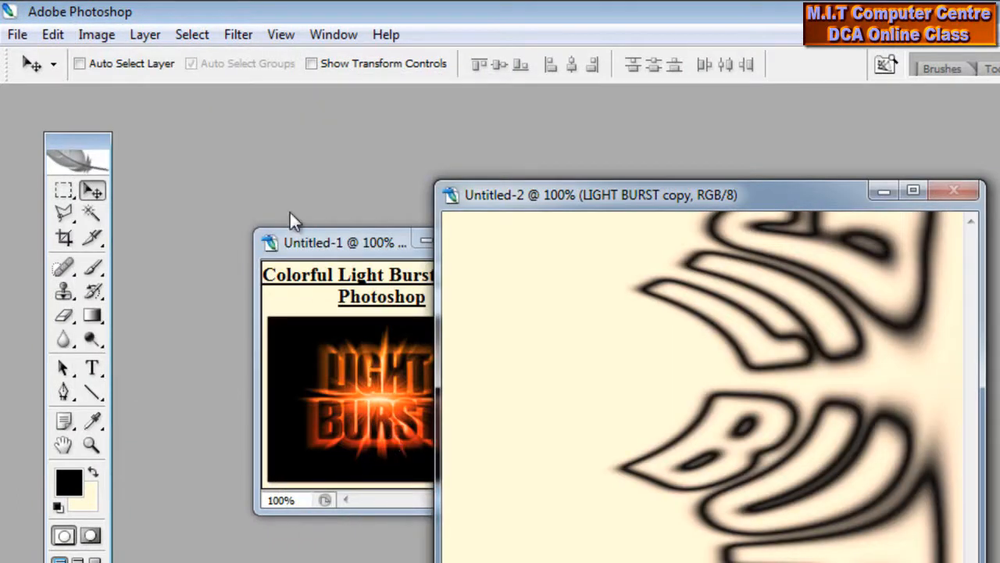
Apply the Wind filter to the LIGHT BURST copy layer with the Wind method from the right
left_click(230, 34)
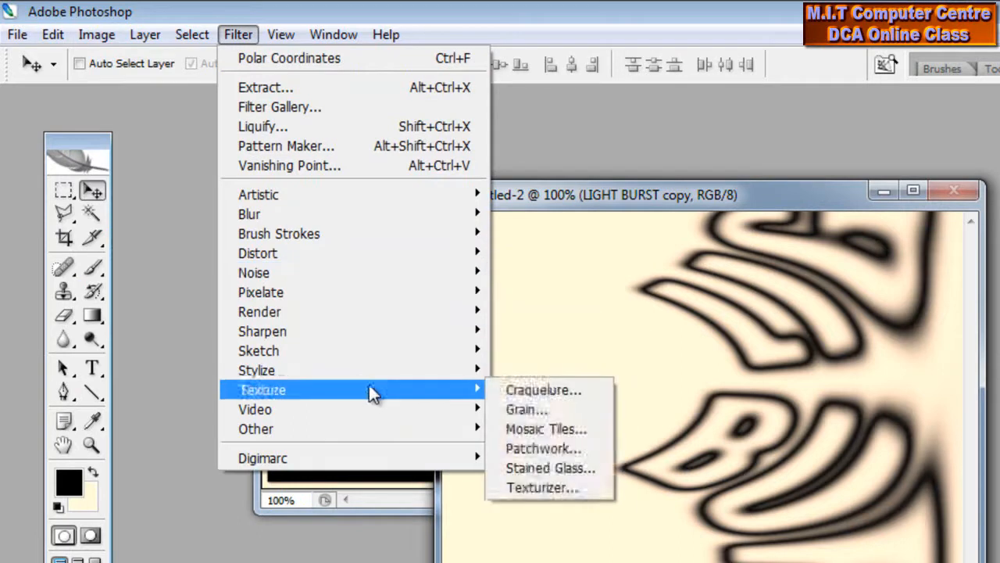
mouse_move(426, 373)
left_click(549, 525)
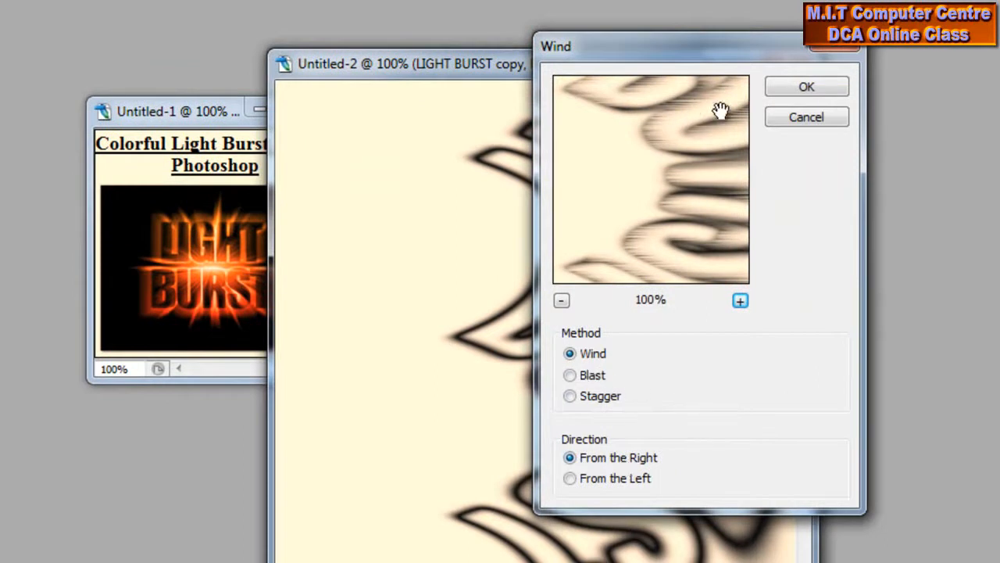
left_click(808, 91)
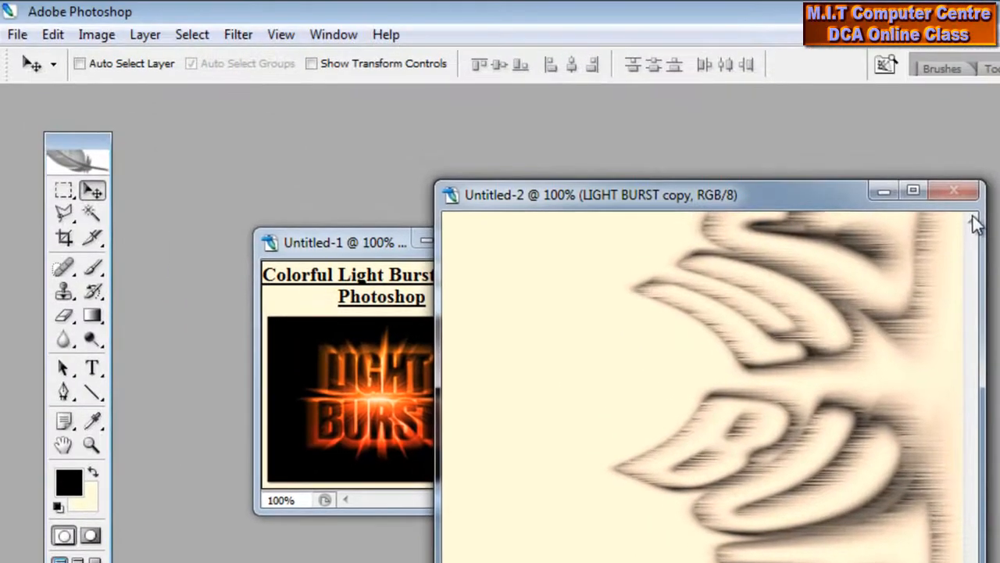
Invert the colors of the wind-streaked LIGHT BURST copy layer
left_click(105, 38)
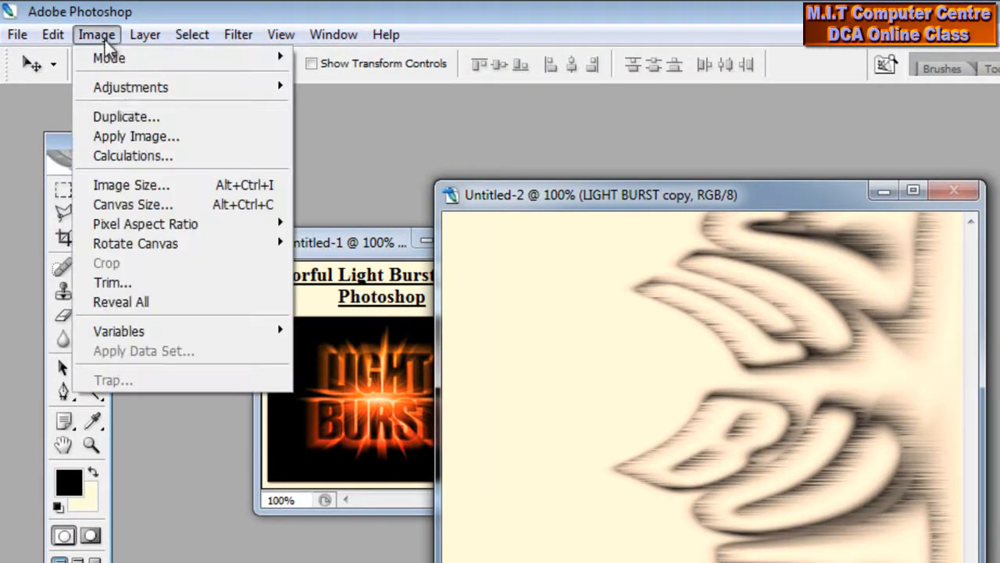
mouse_move(262, 97)
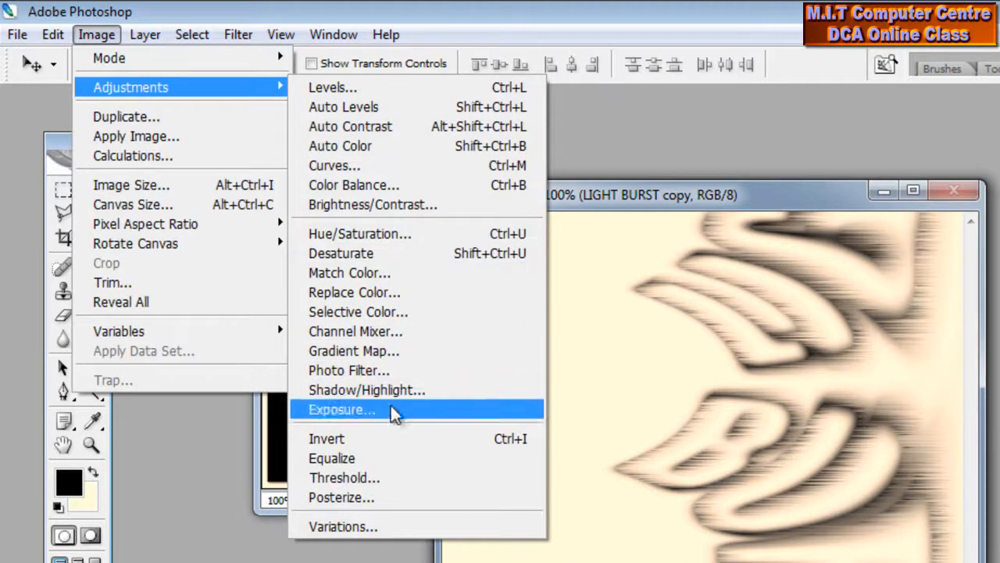
left_click(396, 447)
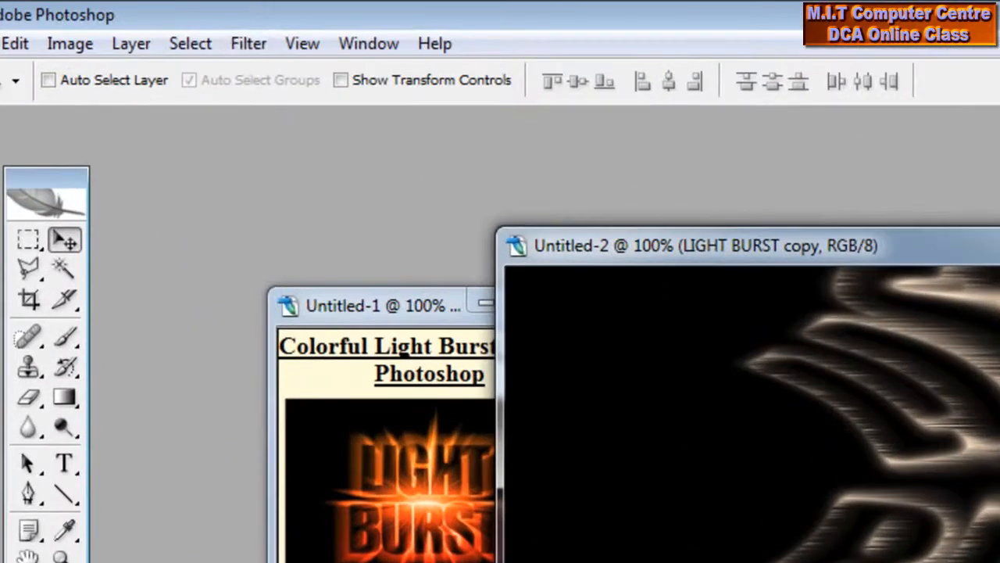
Reapply the last Wind filter three more times to the LIGHT BURST copy layer
left_click(248, 44)
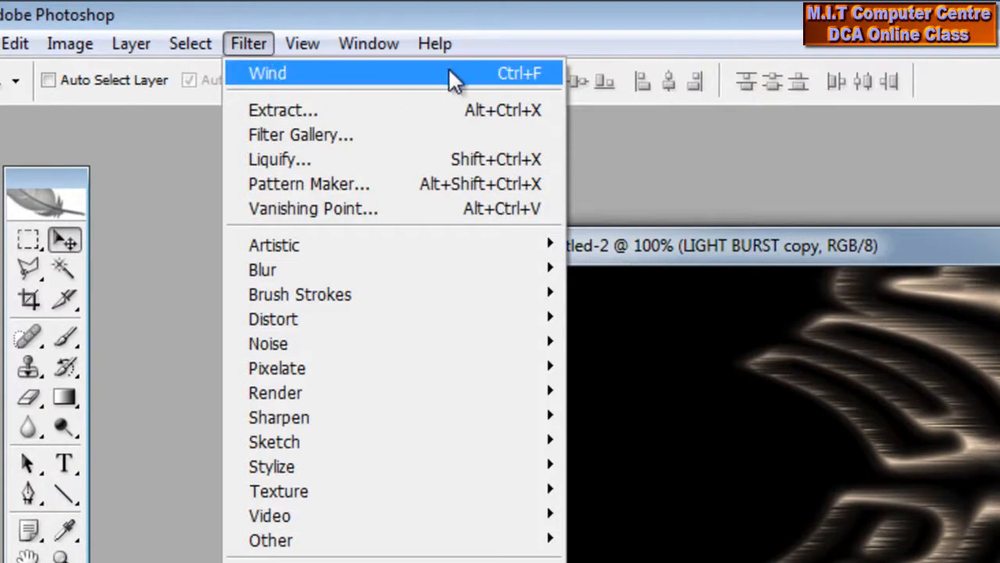
mouse_move(370, 327)
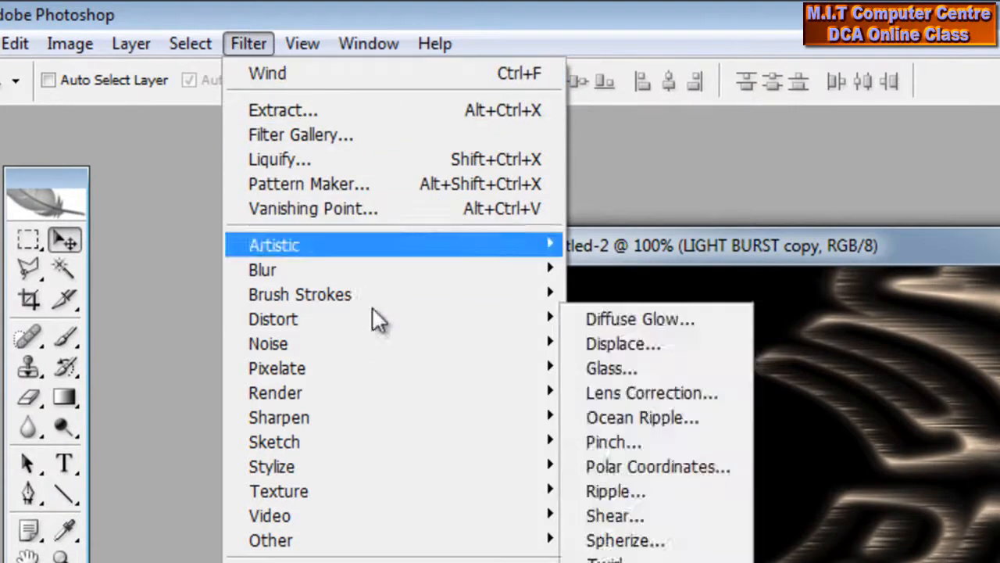
left_click(637, 245)
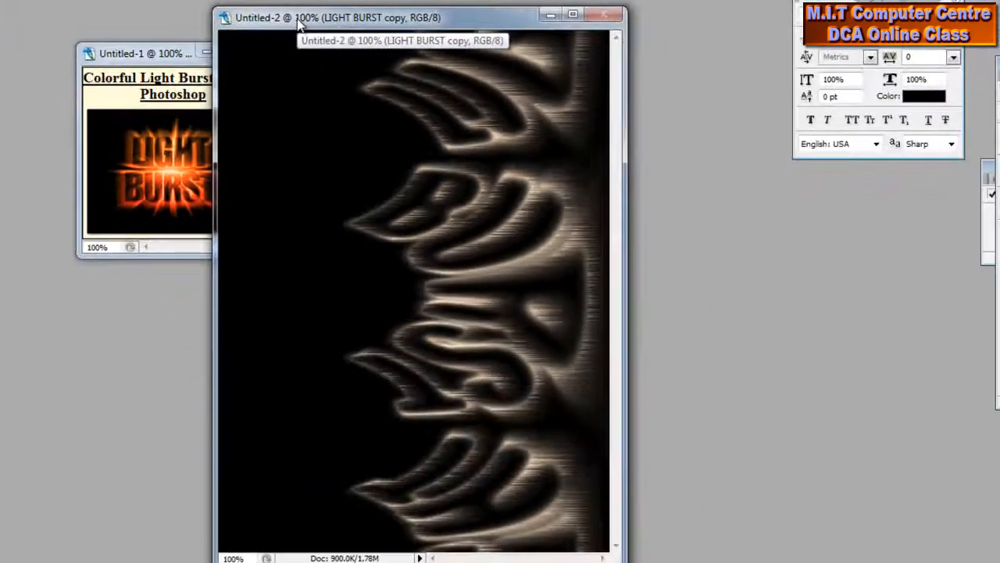
key("ctrl+f")
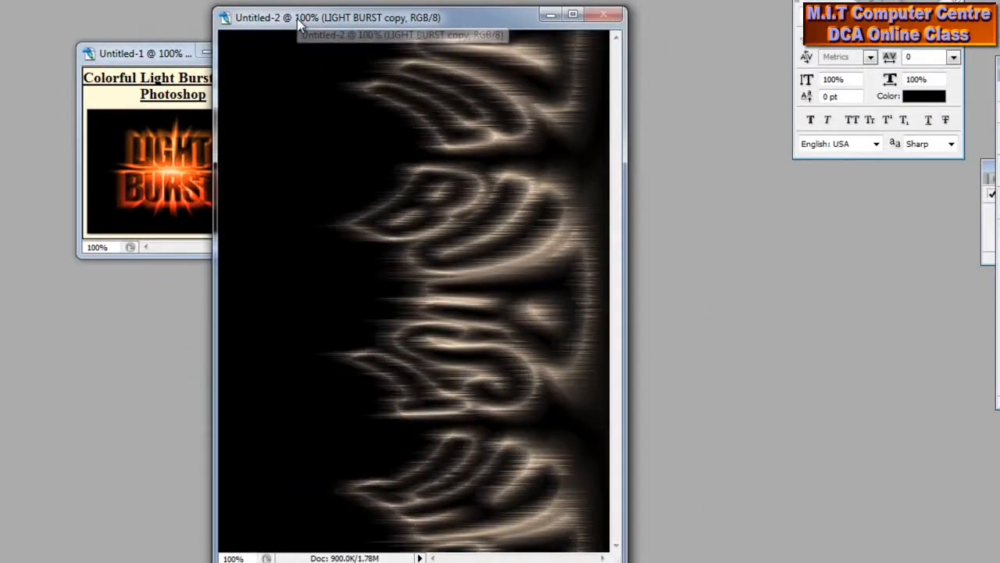
key("ctrl+f")
key("ctrl+f")
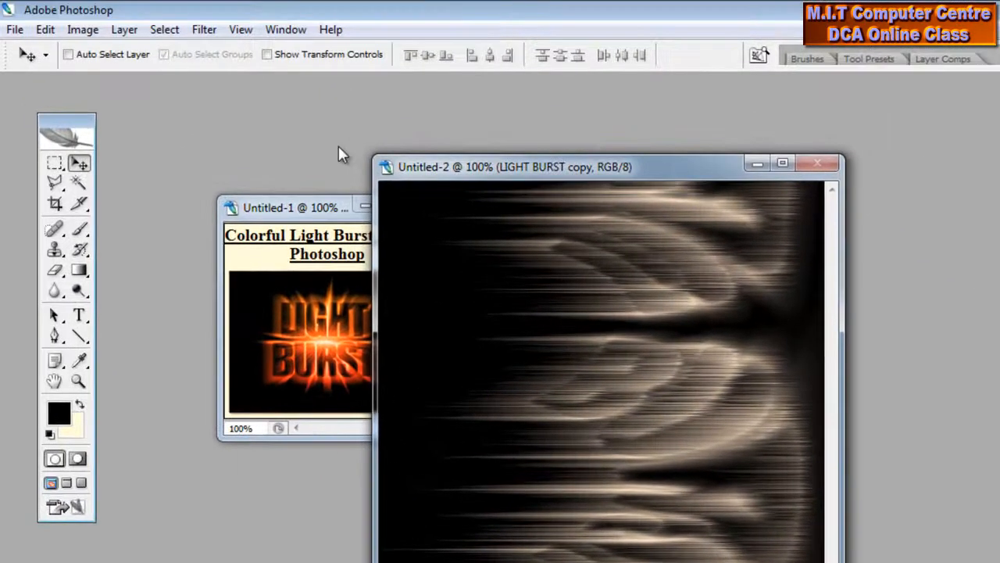
Apply Auto Levels to the LIGHT BURST copy layer
left_click(82, 29)
mouse_move(110, 71)
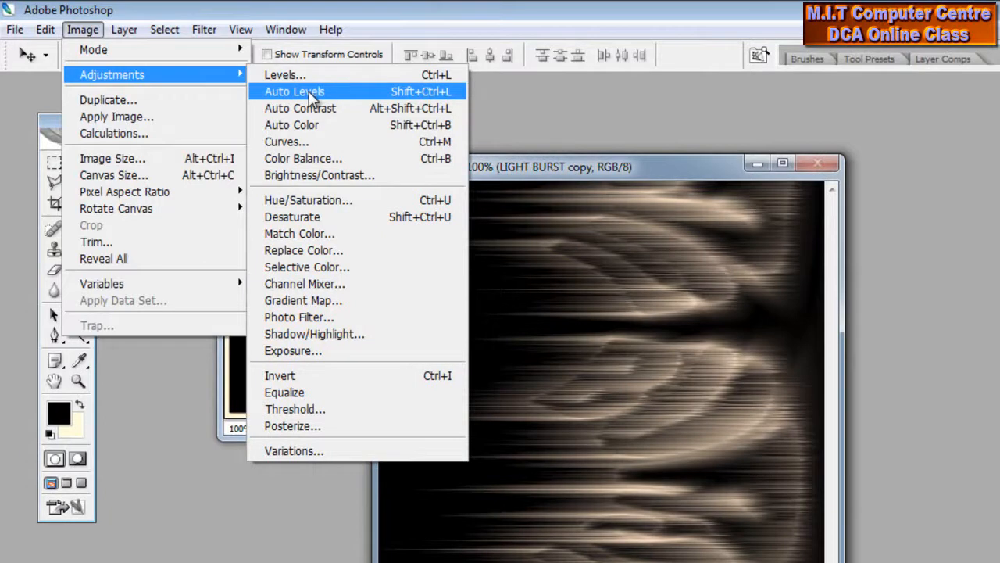
left_click(309, 93)
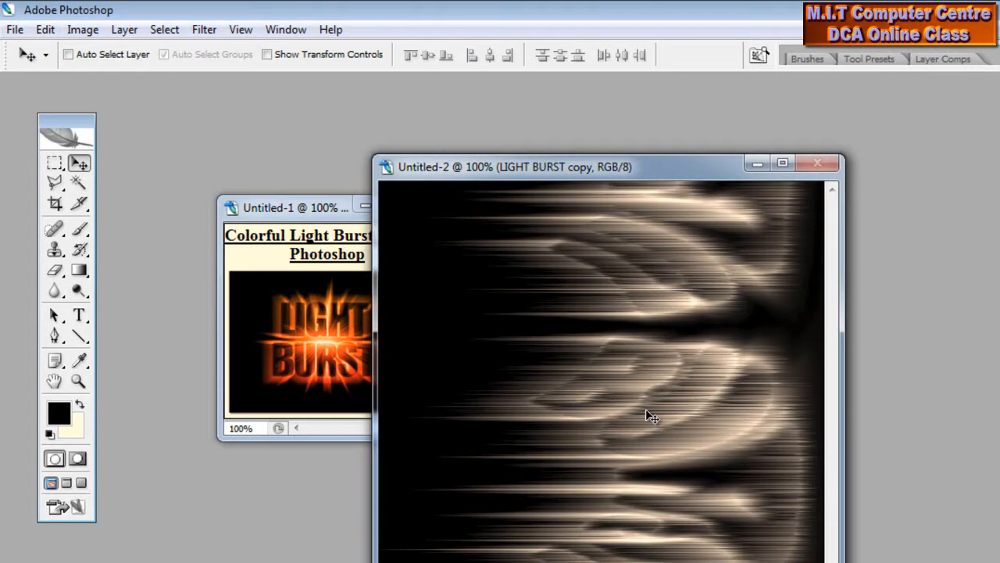
Rotate the canvas of Untitled-2 by 90° counterclockwise
left_click(81, 29)
mouse_move(155, 211)
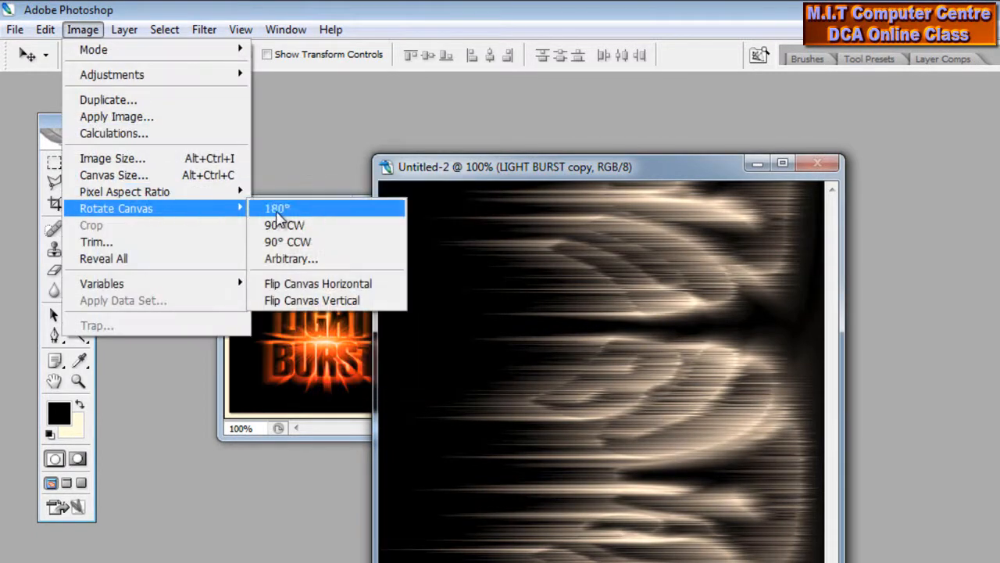
left_click(332, 249)
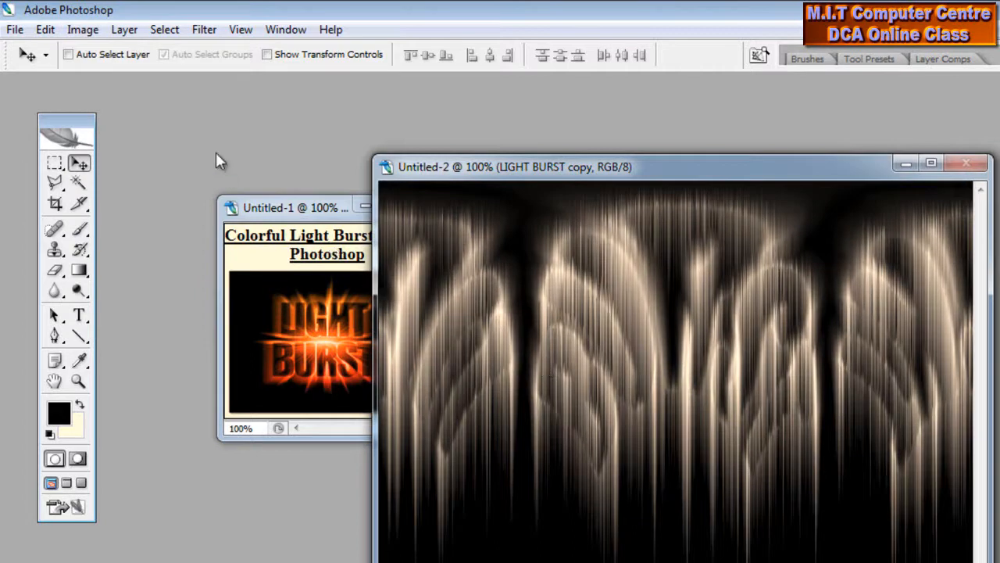
Apply Polar Coordinates with Rectangular to Polar to the LIGHT BURST copy layer and set its blend mode to Screen
left_click(204, 29)
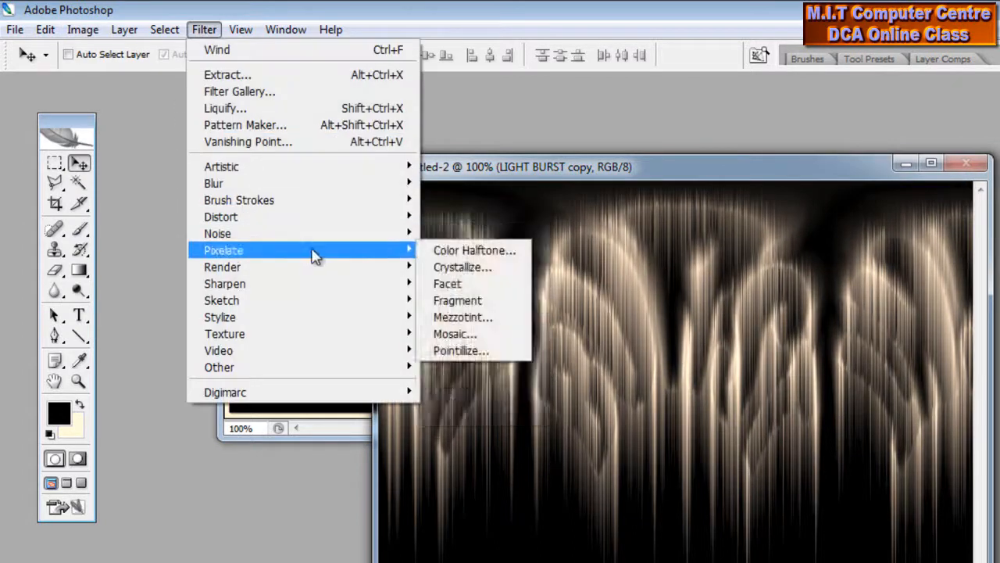
mouse_move(368, 220)
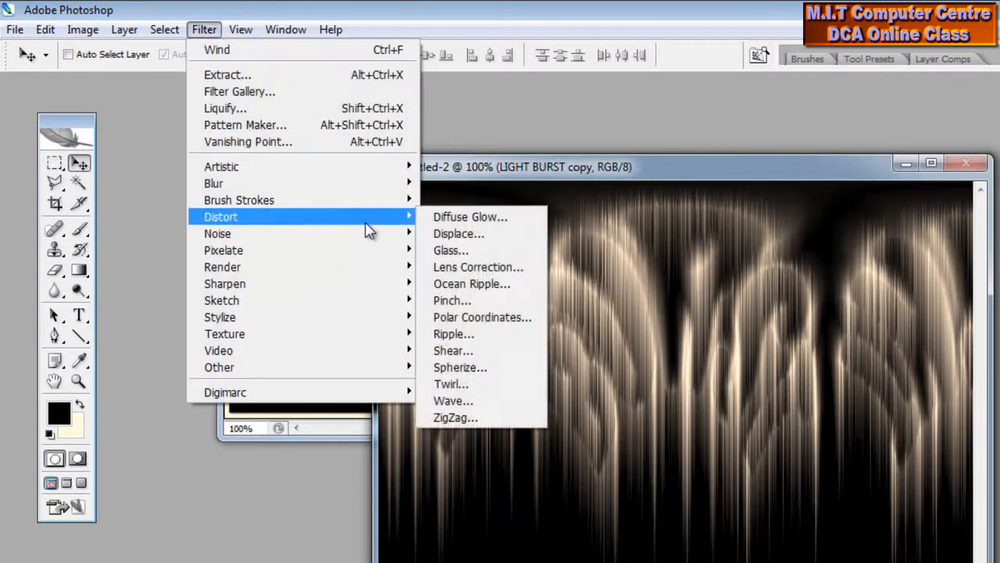
left_click(504, 320)
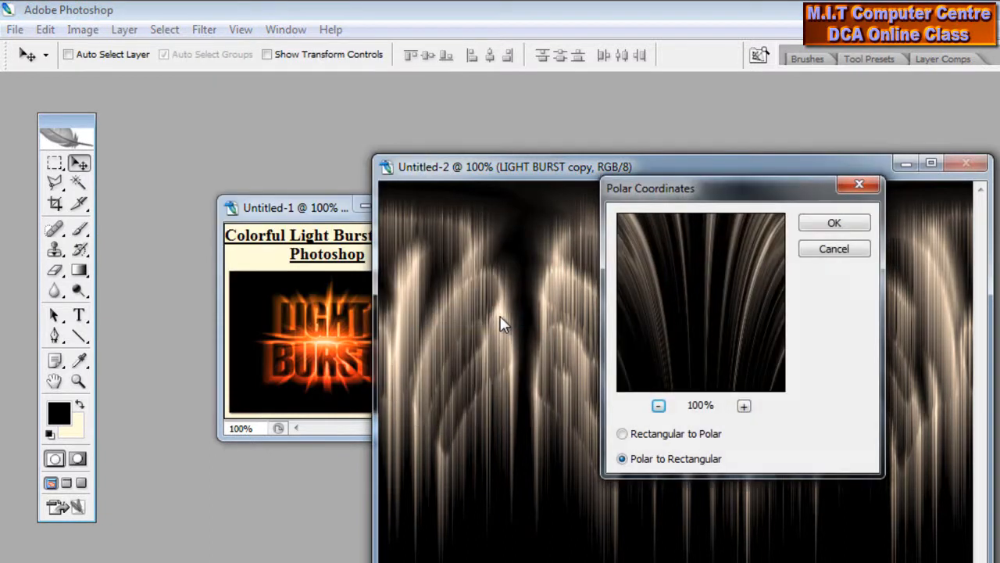
left_click(623, 435)
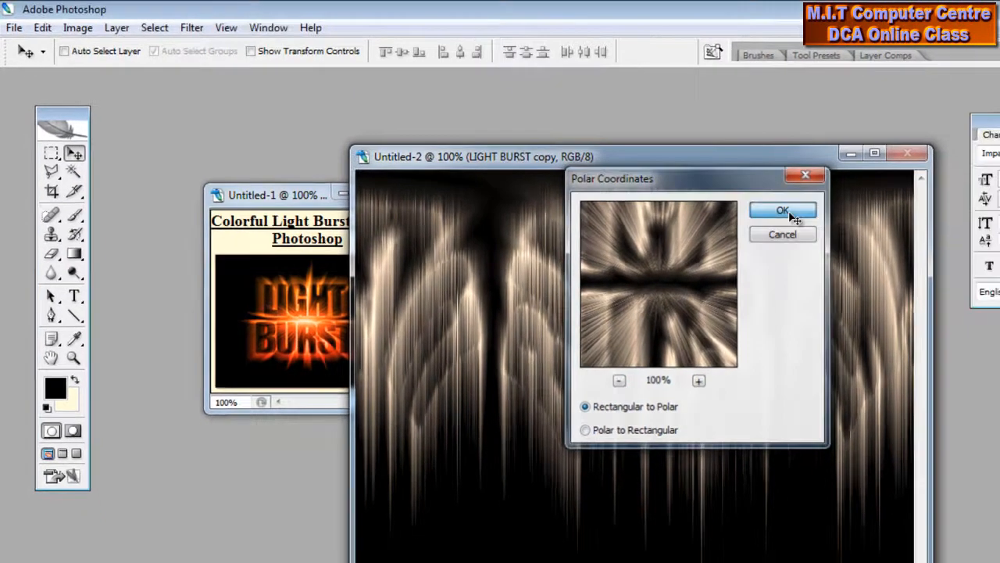
left_click(835, 225)
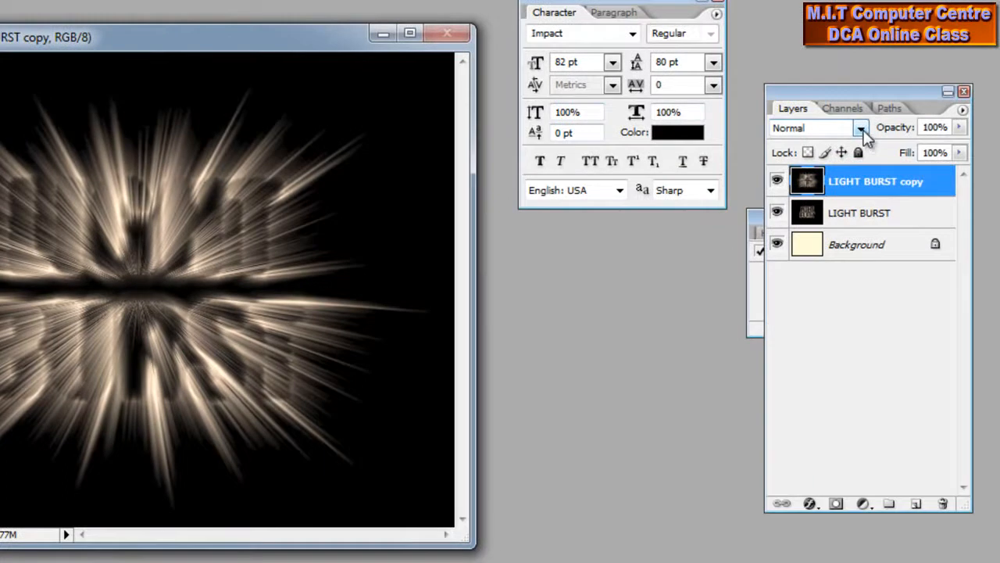
left_click(861, 129)
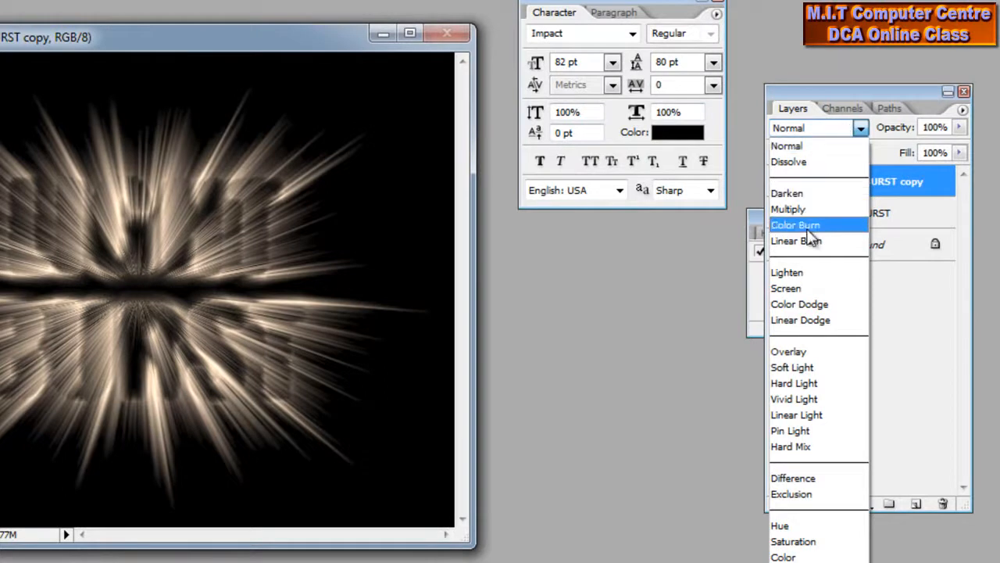
left_click(797, 287)
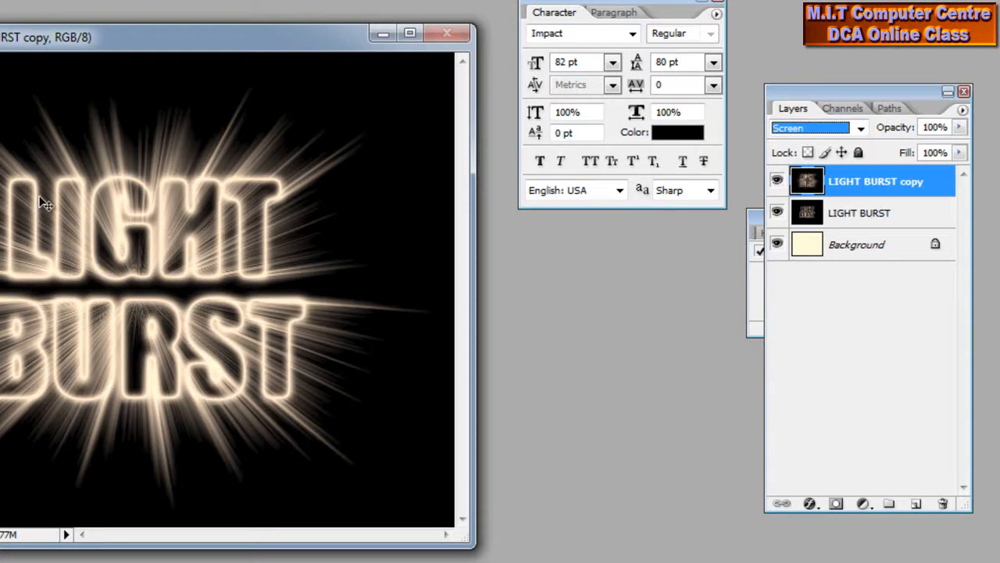
Add a Gradient Fill layer above the LIGHT BURST copy layer and set its gradient's start color stop to orange-red, hue 18°
left_click(873, 506)
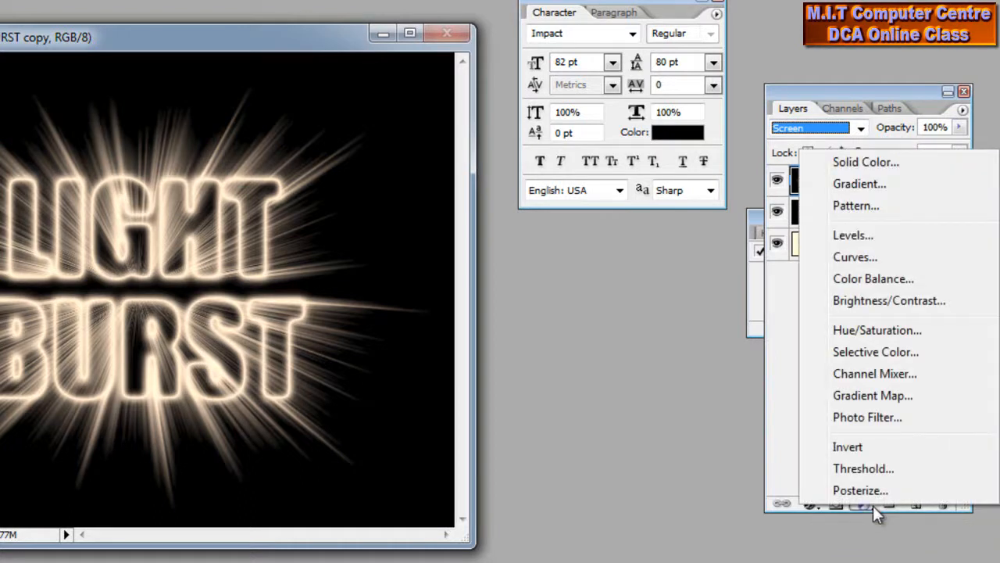
left_click(865, 186)
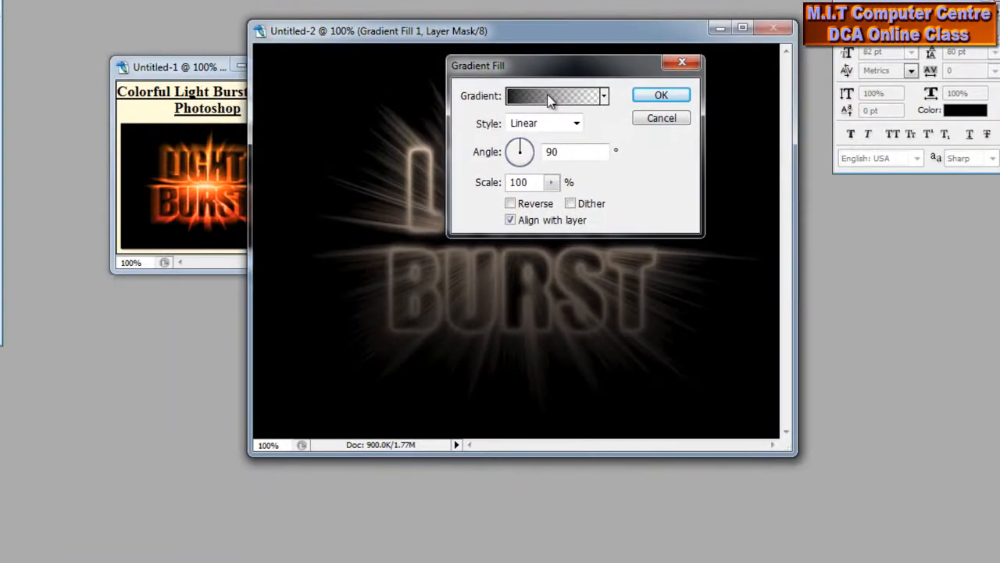
left_click(242, 114)
left_click_drag(224, 67, 279, 5)
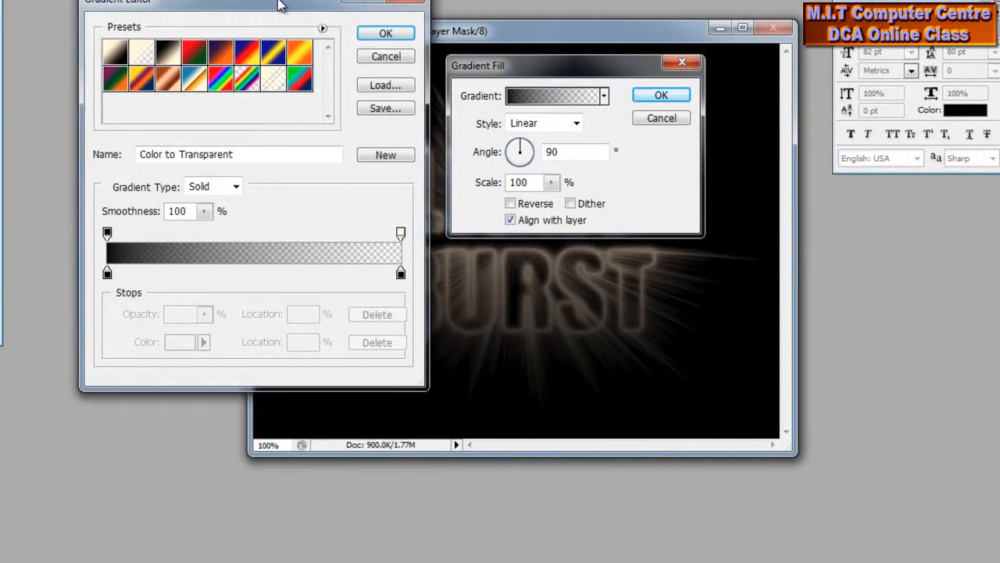
left_click(108, 273)
double_click(107, 273)
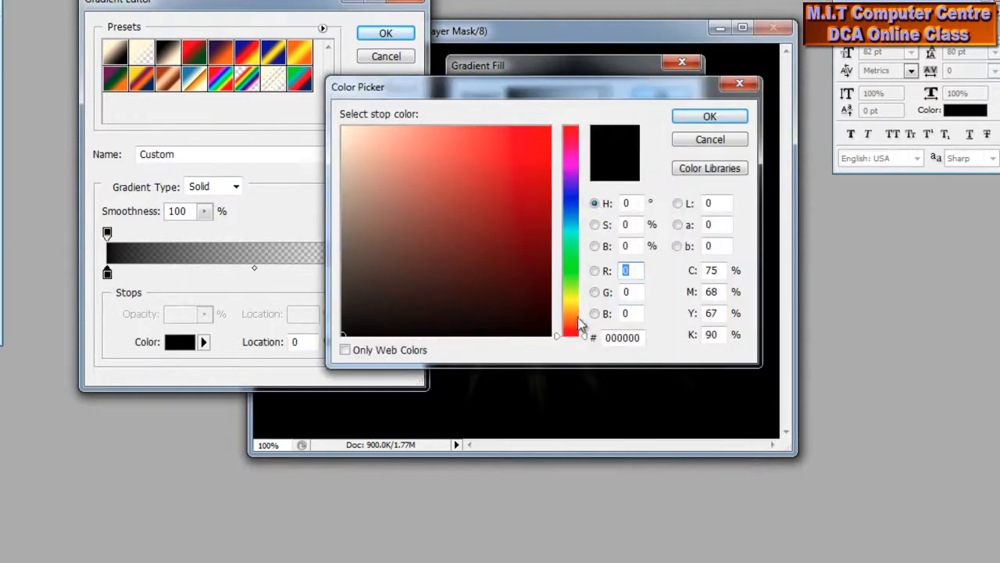
left_click_drag(575, 328, 575, 326)
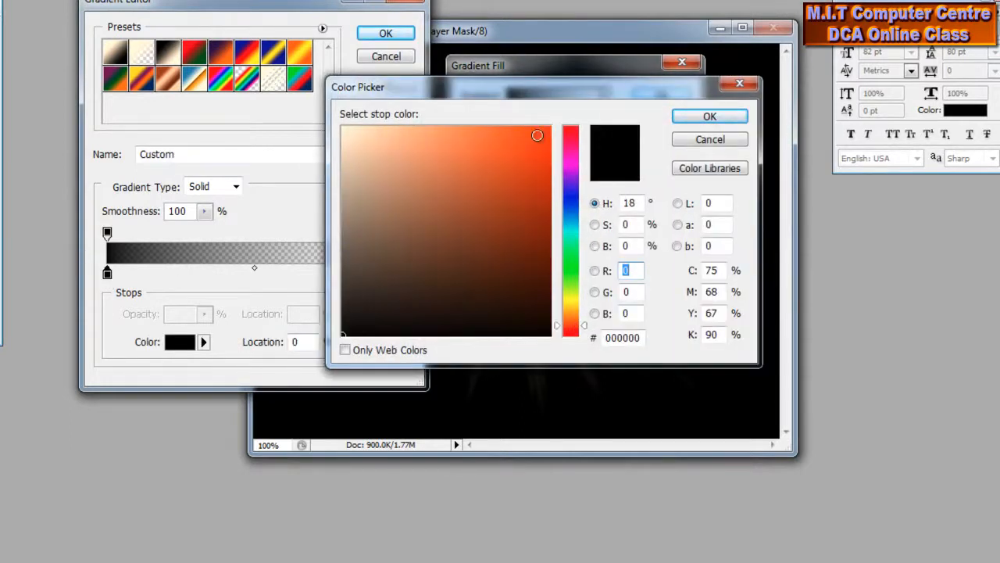
left_click(550, 133)
left_click(720, 120)
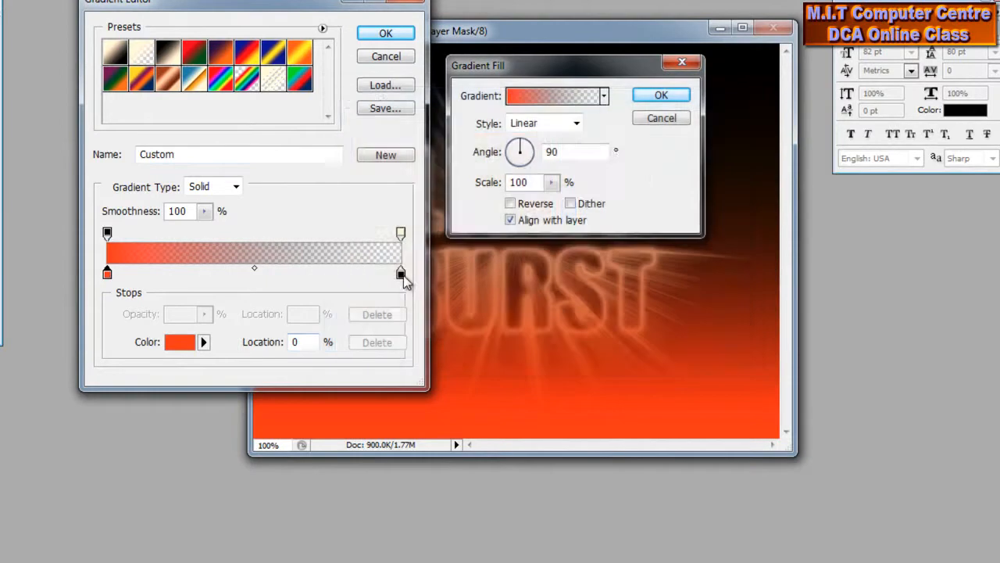
Set the gradient's end color stop to yellow with a hue of about 66° and accept the edited gradient
left_click(401, 274)
double_click(402, 274)
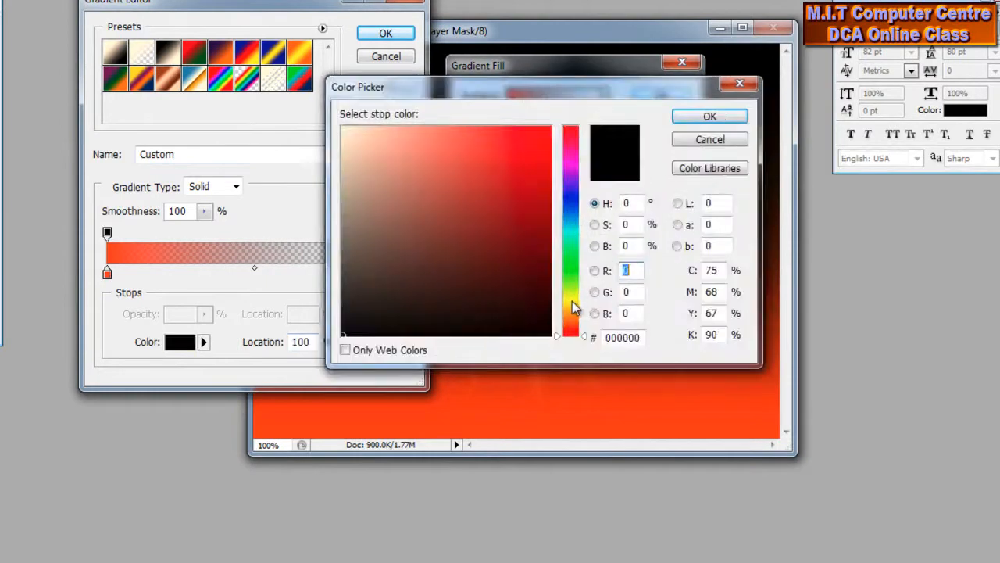
left_click(575, 301)
left_click_drag(574, 304, 572, 296)
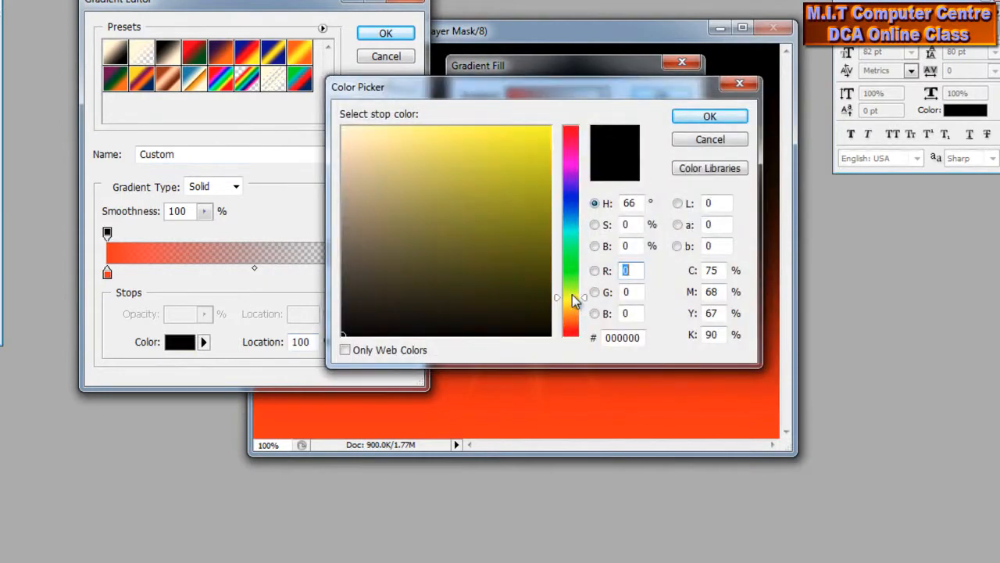
left_click(547, 133)
left_click(705, 115)
left_click(386, 34)
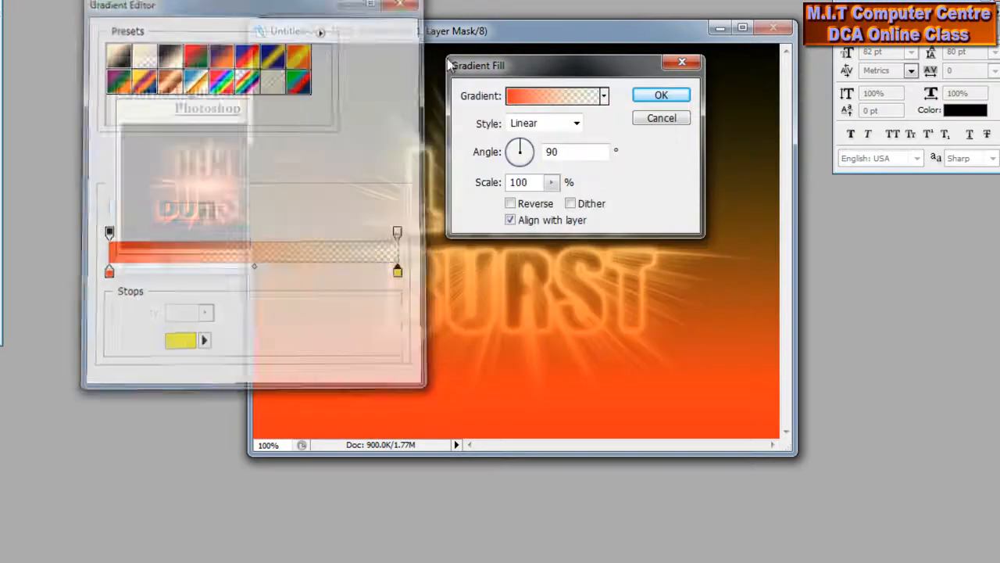
Accept the Gradient Fill settings and set the gradient layer's blend mode to Color
left_click(651, 96)
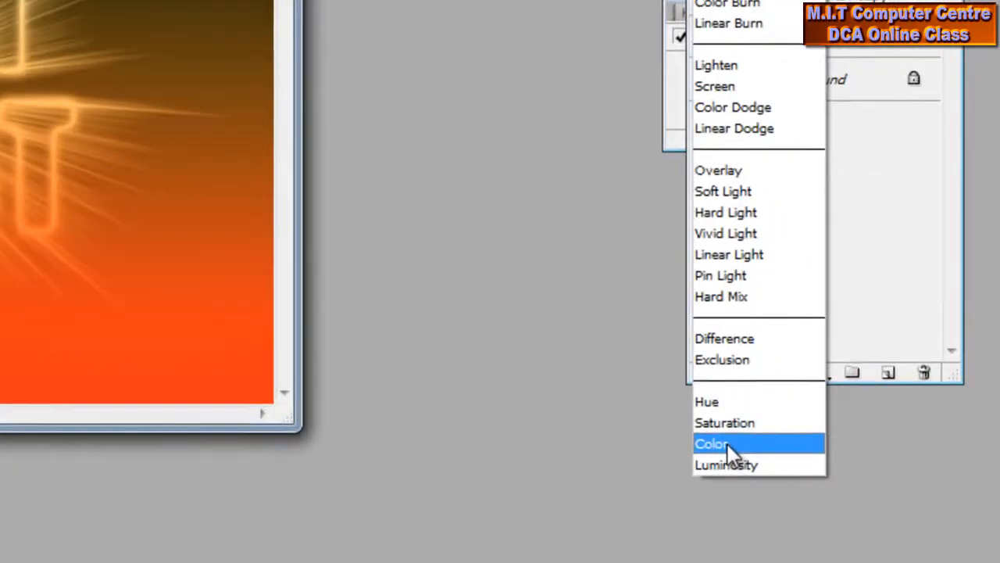
left_click(751, 446)
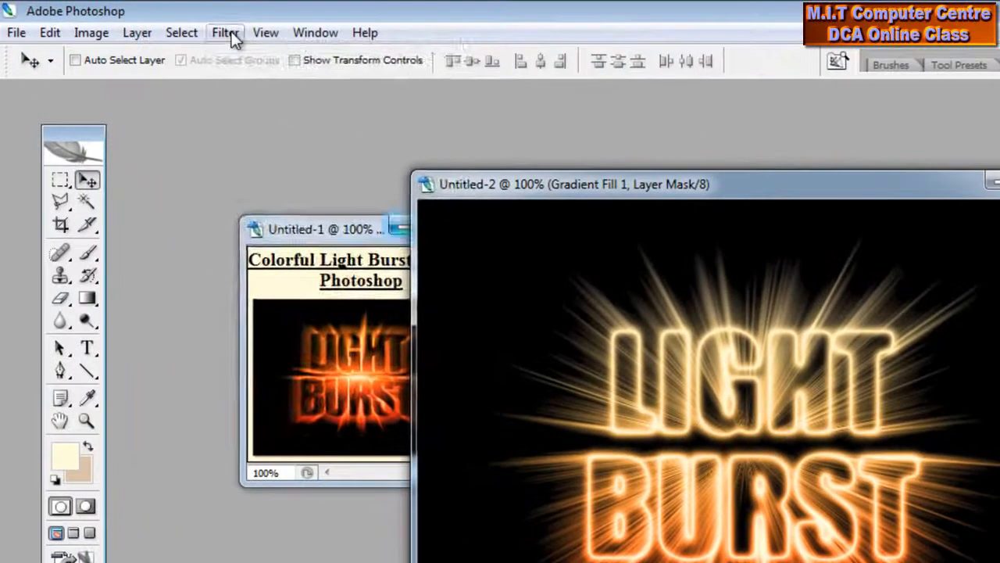
Apply Radial Blur to the Gradient Fill 1 layer mask with amount 65, the Zoom method and Best quality
left_click(230, 33)
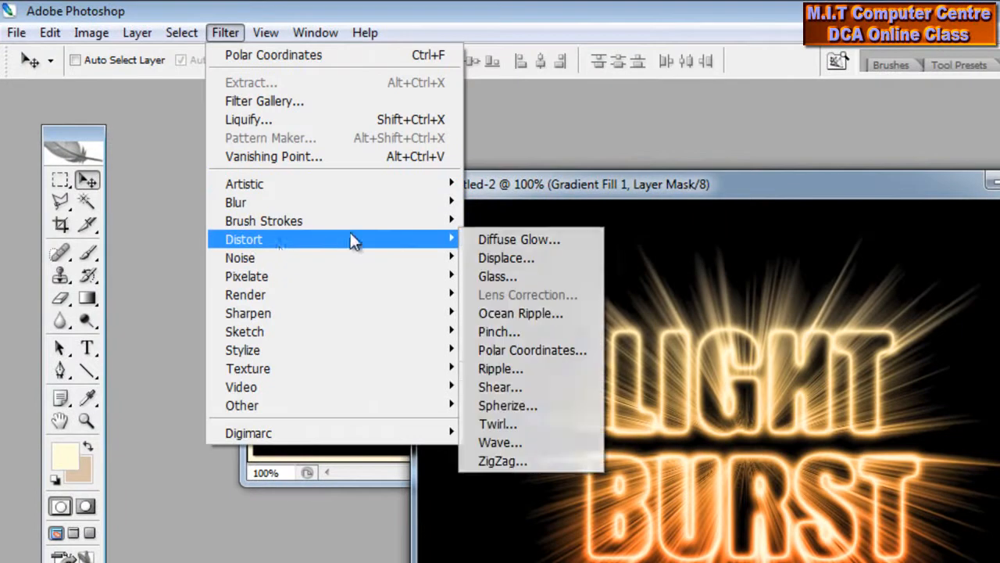
mouse_move(369, 208)
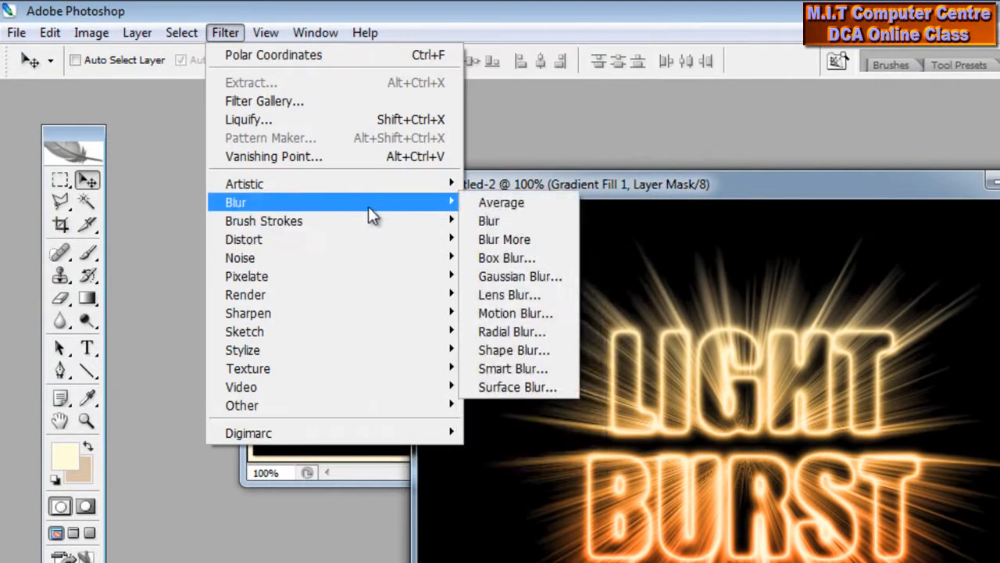
left_click(538, 330)
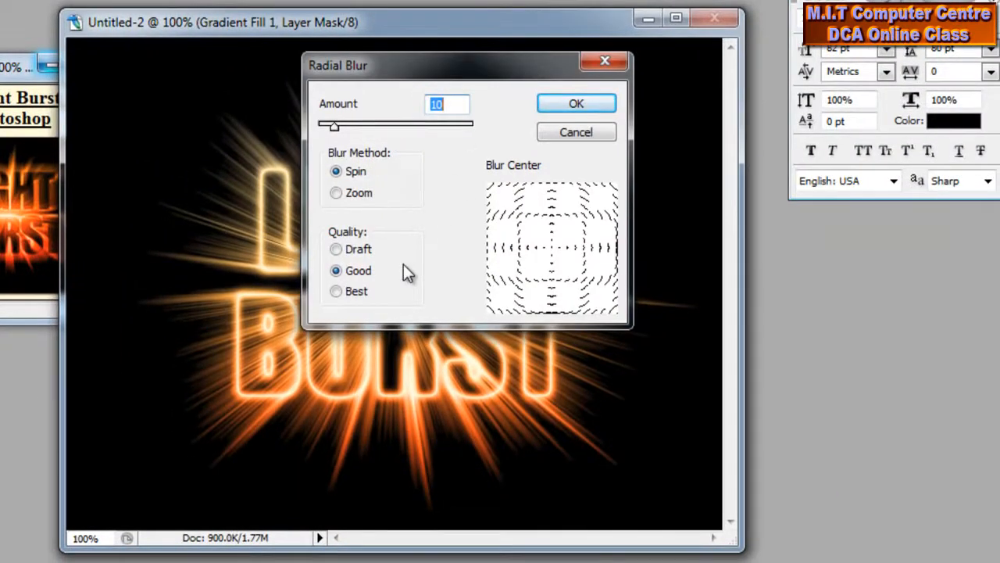
type("65")
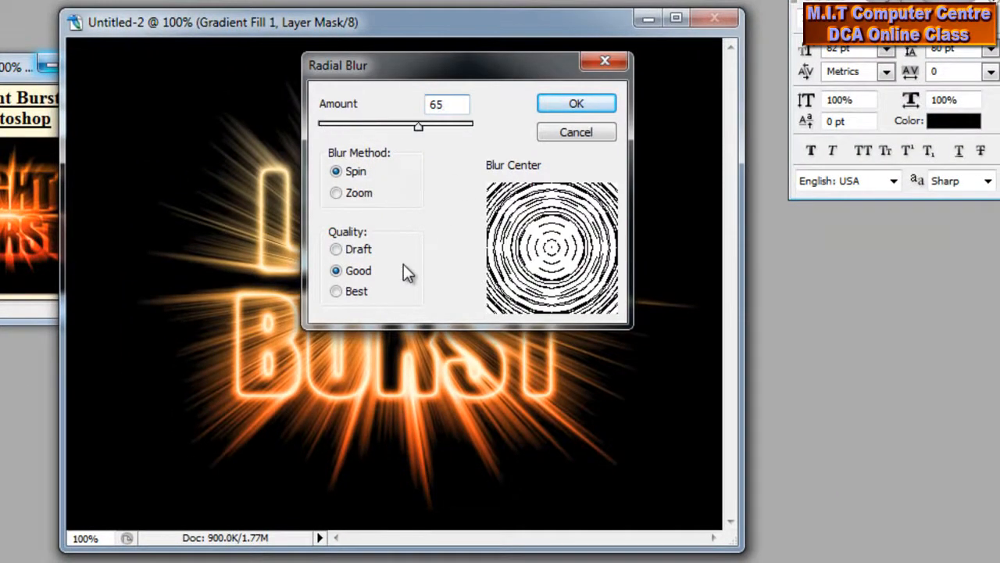
left_click(338, 195)
left_click_drag(404, 75, 546, 45)
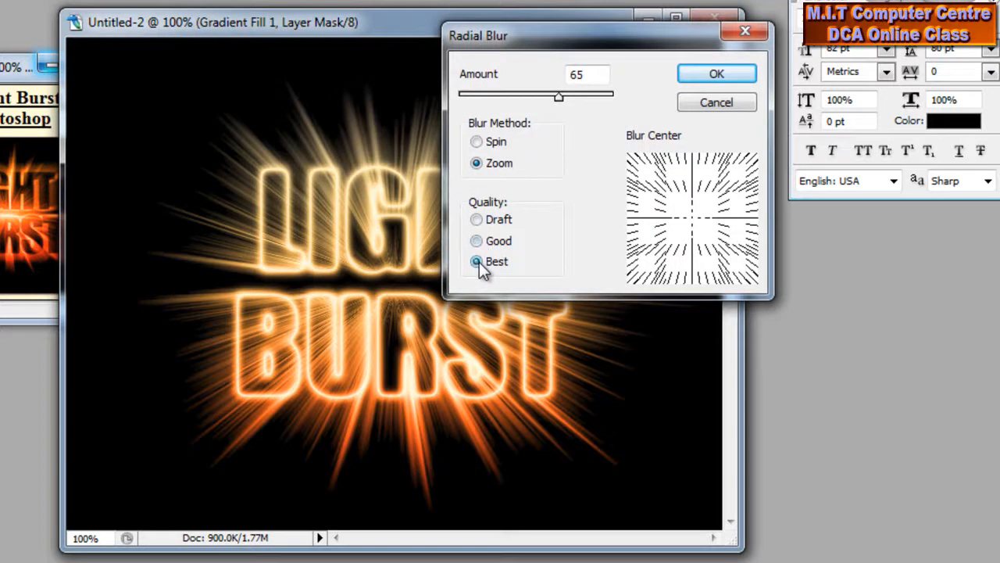
left_click(716, 75)
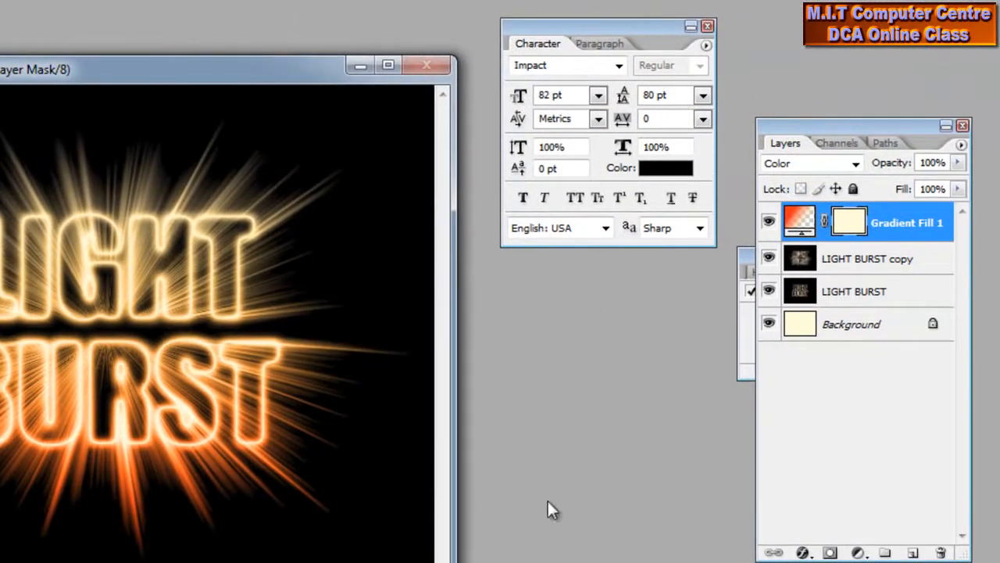
Load the Alpha 1 channel as a selection of the LIGHT BURST lettering and return to the layer list
left_click(850, 144)
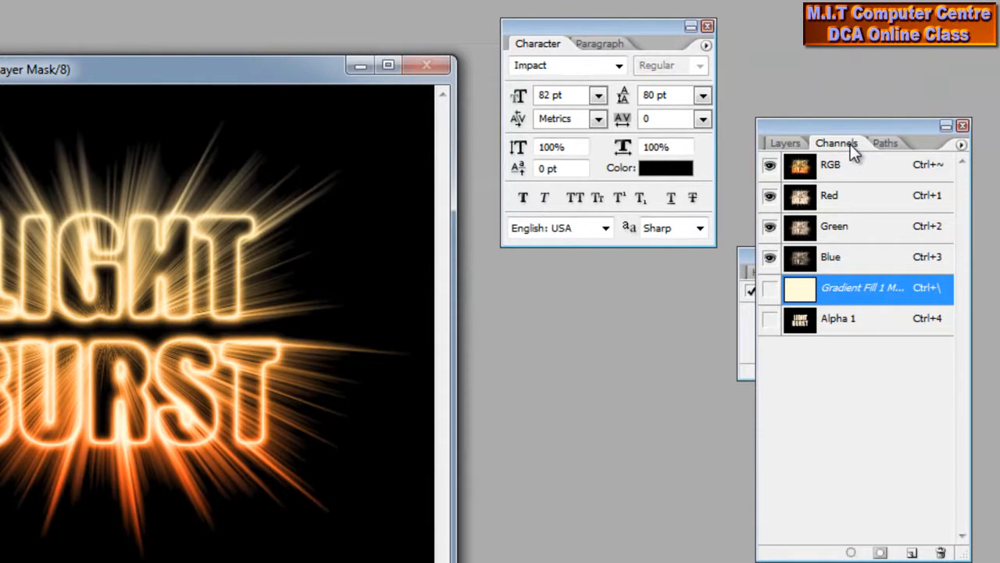
left_click(854, 327, "ctrl")
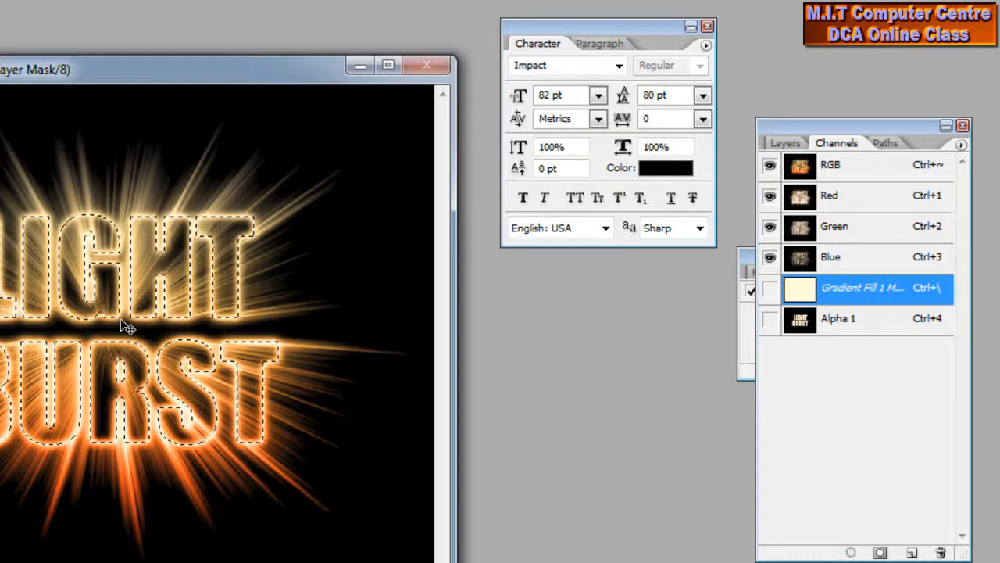
left_click(787, 144)
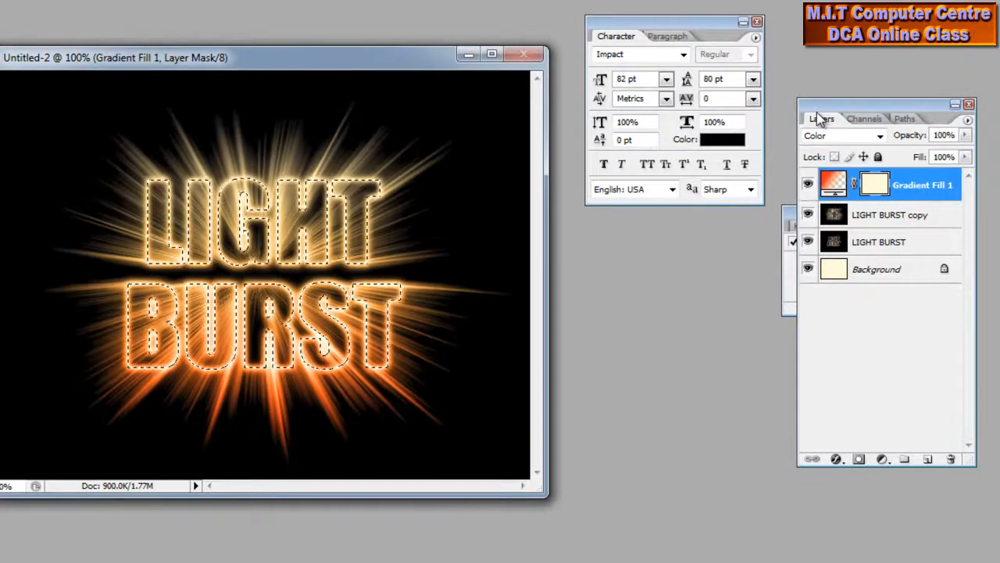
Fill the selected lettering on the LIGHT BURST layer with black and deselect it
left_click(904, 244)
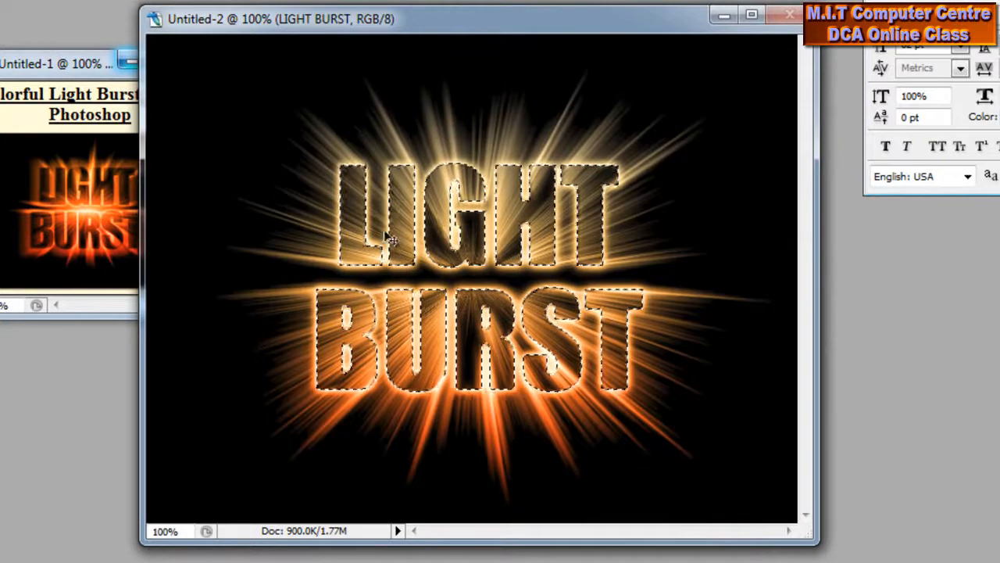
key("Delete")
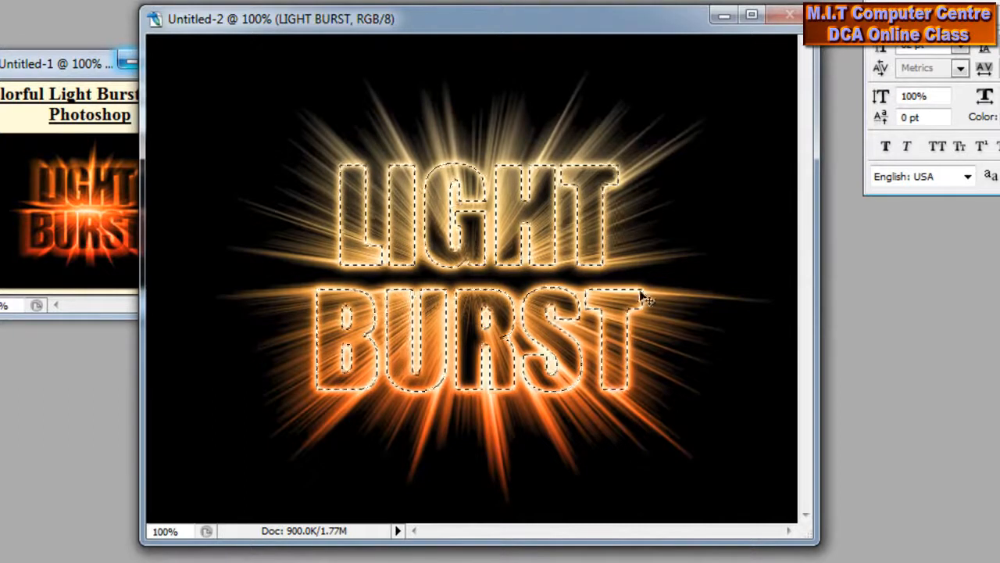
key("Delete")
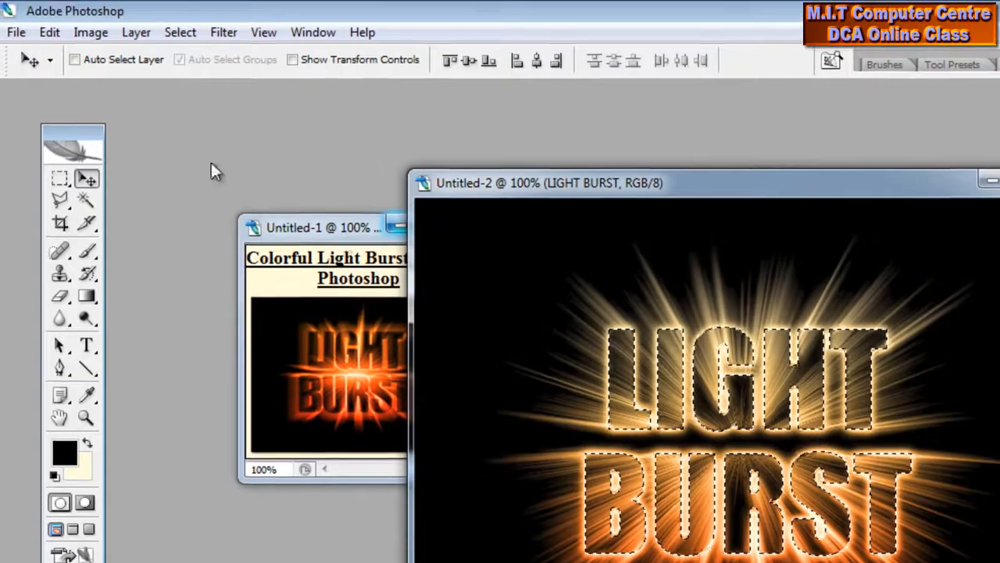
left_click(169, 31)
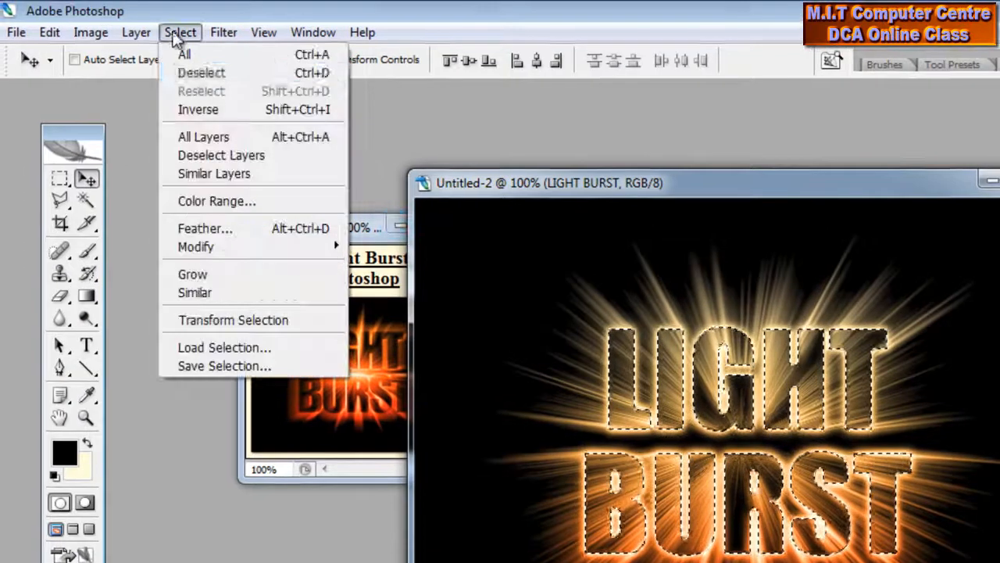
left_click(189, 72)
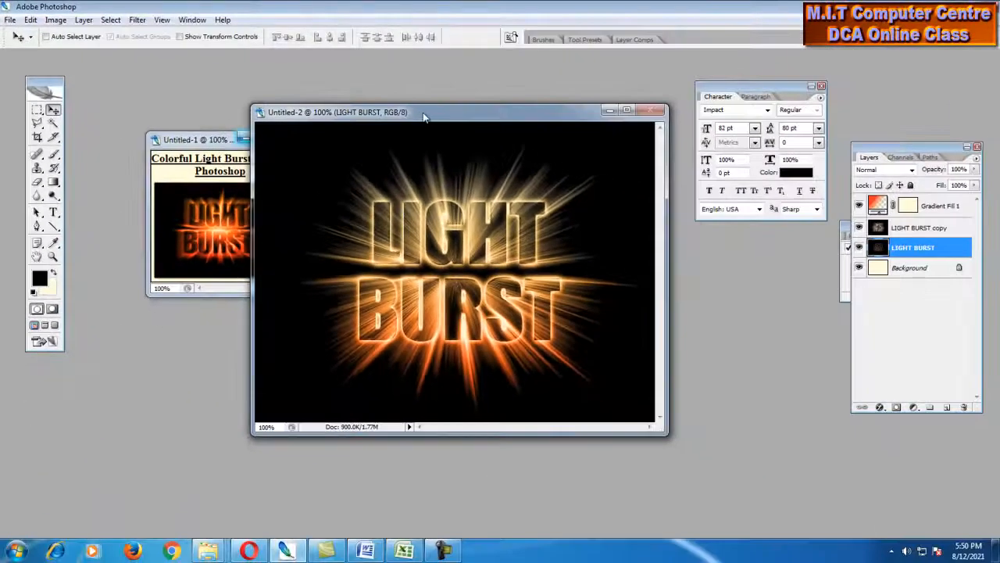
Arrange the Untitled-2 window beside the Untitled-1 reference and move the Character palette clear of the artwork
left_click_drag(421, 115, 494, 119)
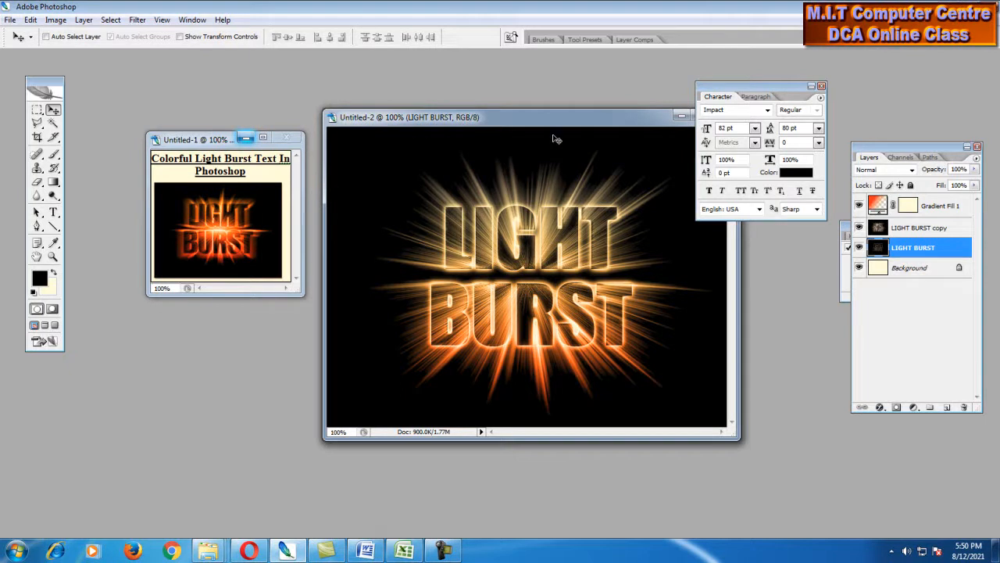
left_click_drag(547, 119, 537, 119)
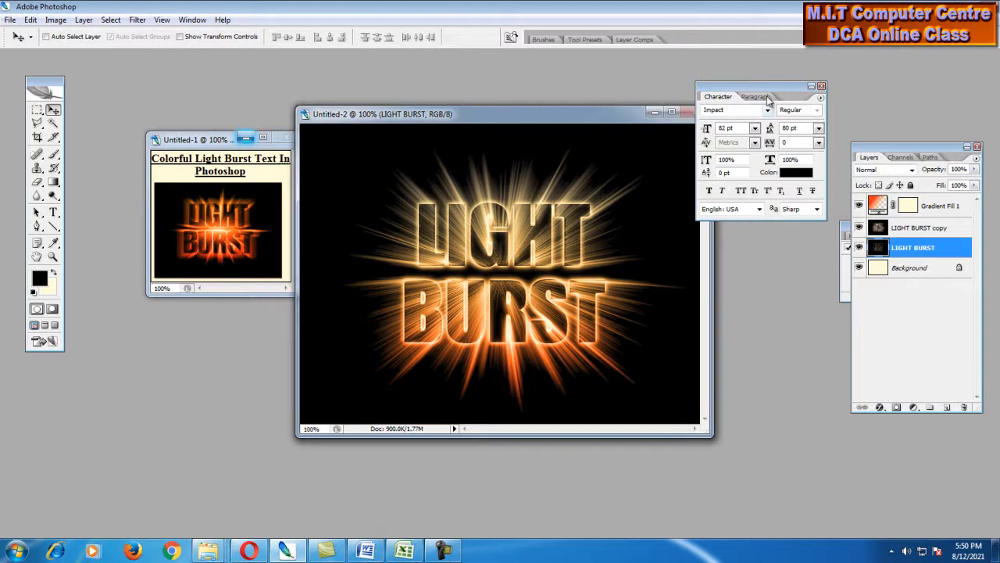
left_click_drag(812, 98, 866, 96)
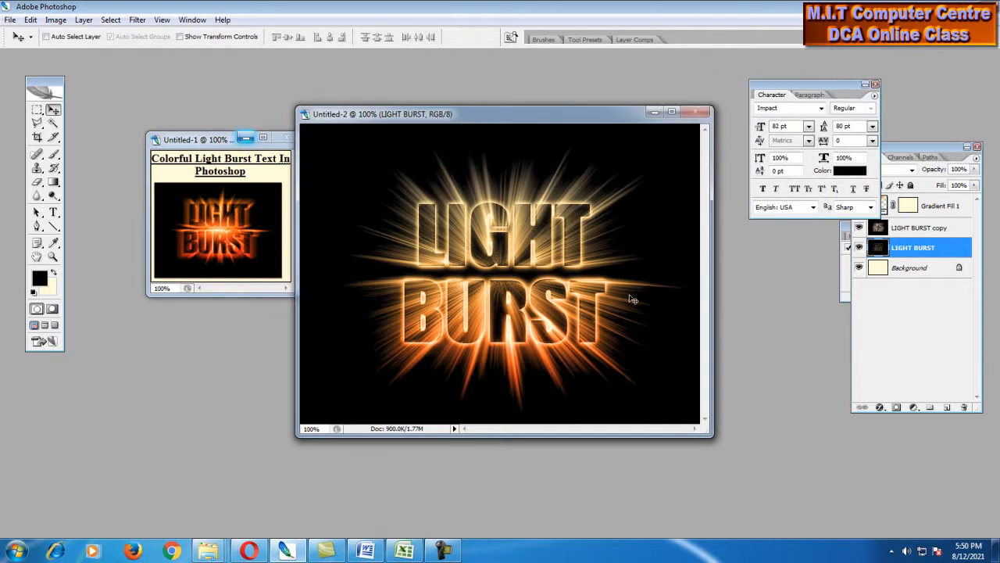